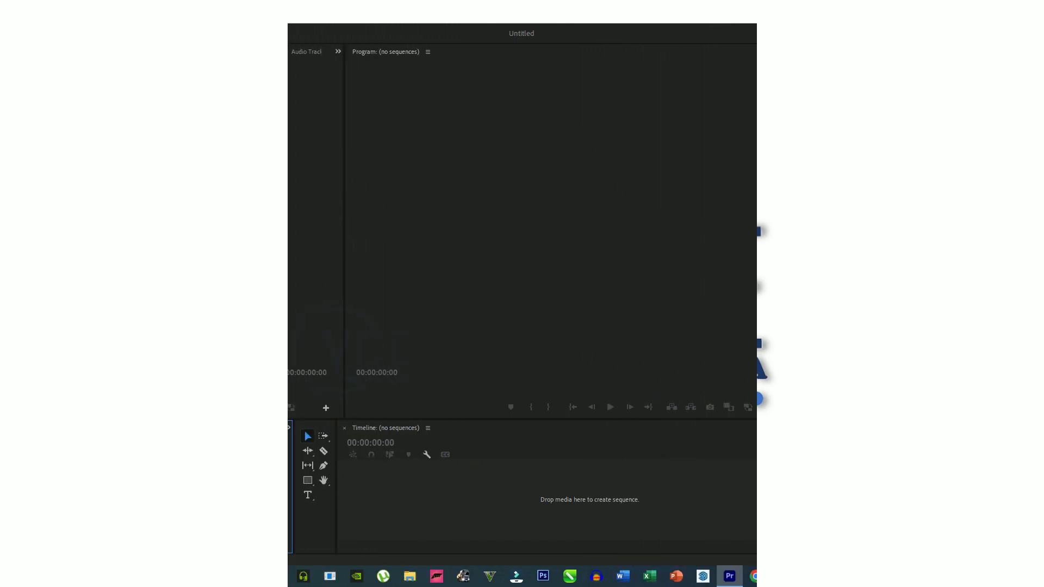
Import the clip Grand Theft Auto V 2023.07.03 - 11.59.52.01.mp4 and create a new sequence from it on the timeline
{"action": "scroll", "coordinate": [403, 332], "scroll_direction": "down", "scroll_amount": 5}
{"action": "scroll", "coordinate": [404, 331], "scroll_direction": "down", "scroll_amount": 3}
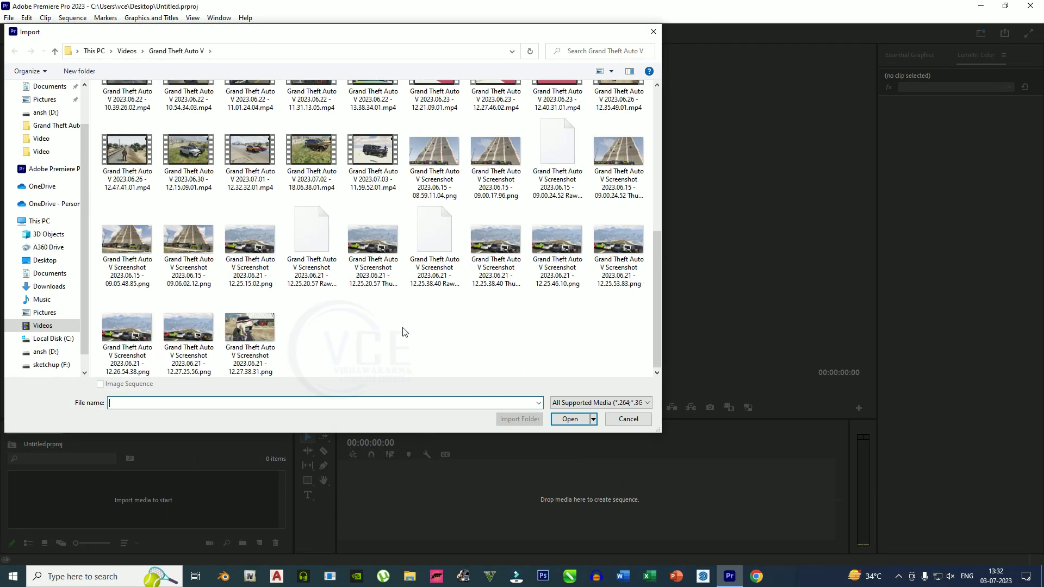
{"action": "double_click", "coordinate": [373, 163]}
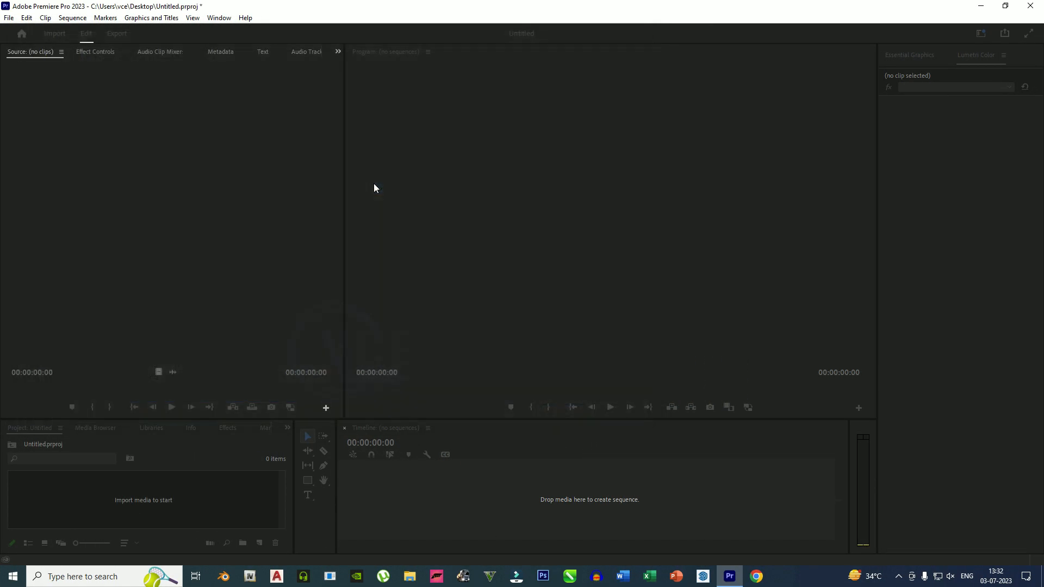
{"action": "left_click_drag", "start_coordinate": [66, 496], "coordinate": [390, 514]}
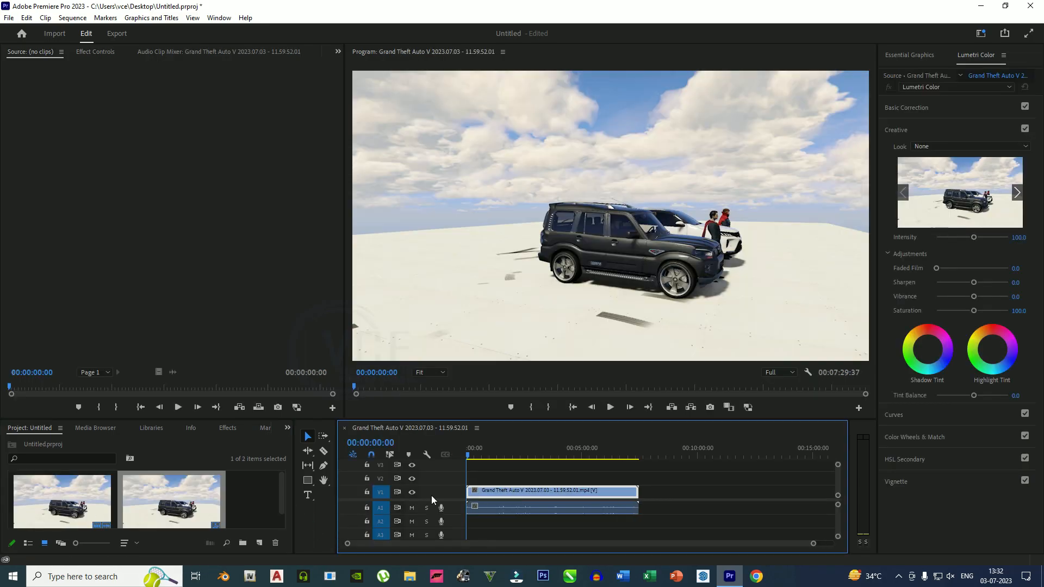
Delete the clip's audio from track A1 and skim through the remaining footage
{"action": "left_click", "coordinate": [508, 512]}
{"action": "key", "text": "Delete"}
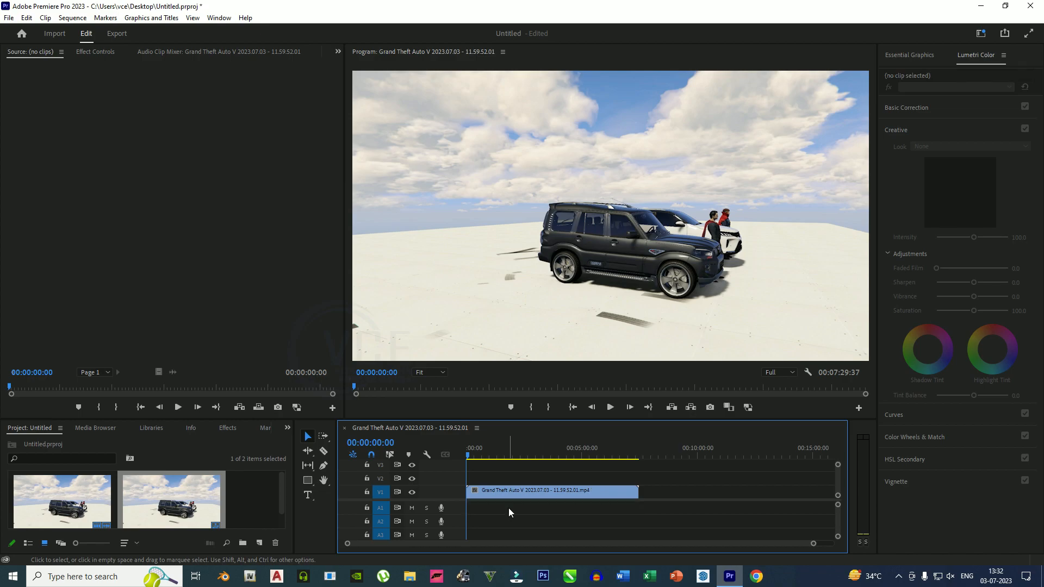
{"action": "left_click", "coordinate": [554, 457]}
{"action": "left_click_drag", "start_coordinate": [553, 457], "coordinate": [639, 496]}
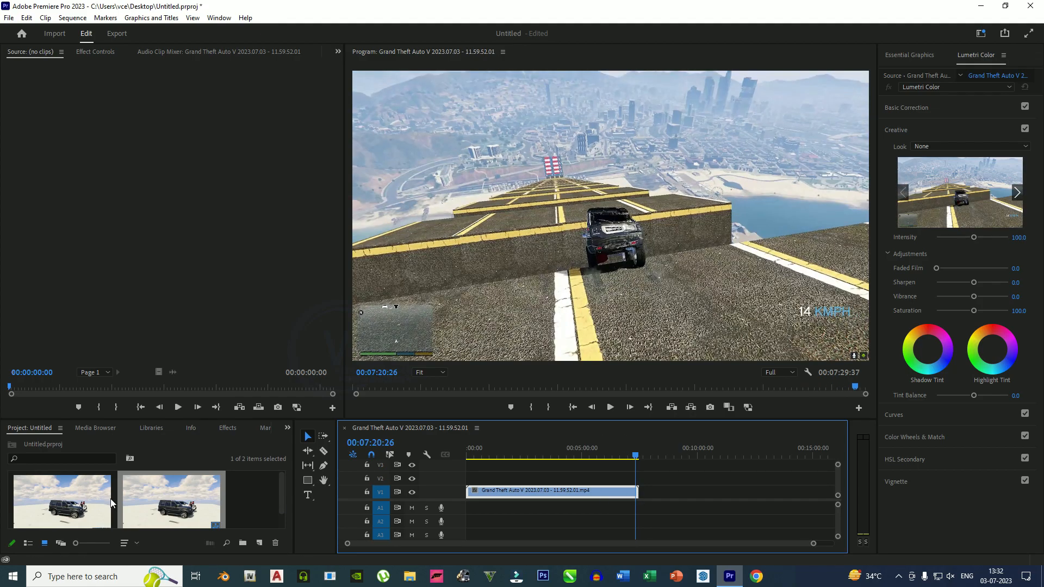
Set the sequence's frame size to 1080 horizontal by 1920 vertical and accept the deletion of its previews
{"action": "right_click", "coordinate": [175, 506]}
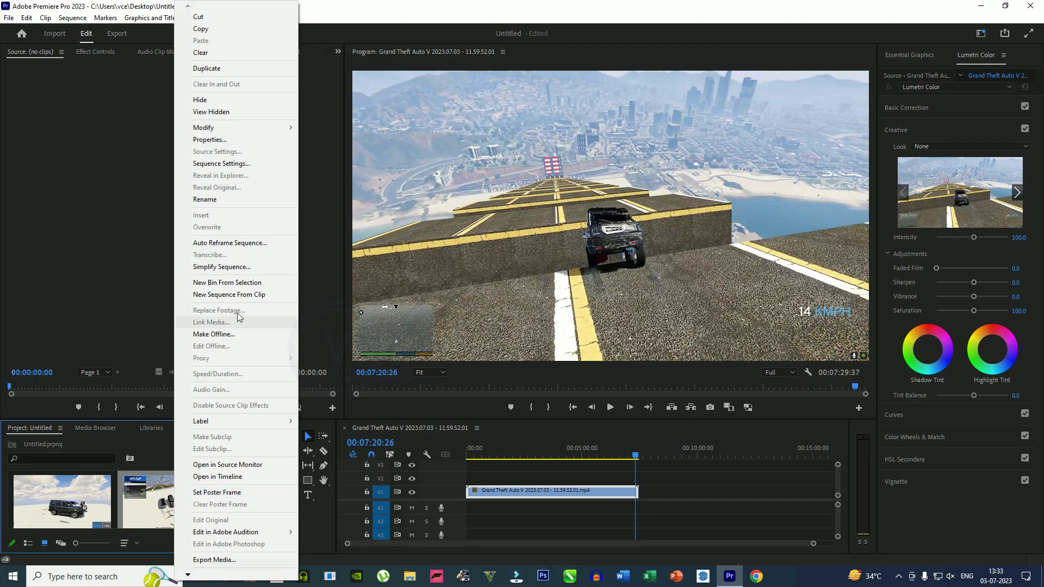
{"action": "left_click", "coordinate": [214, 164]}
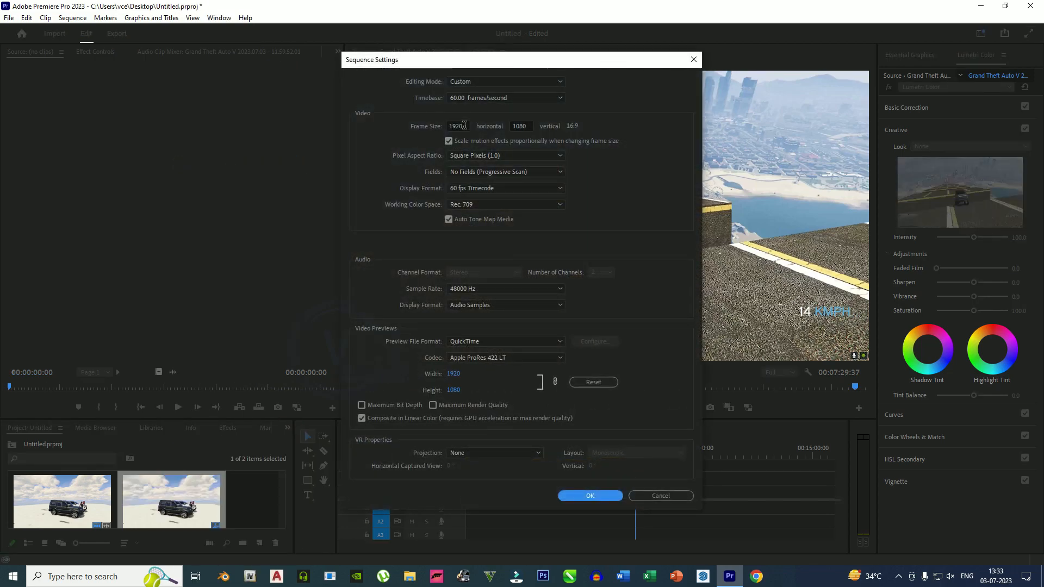
{"action": "type", "text": "10"}
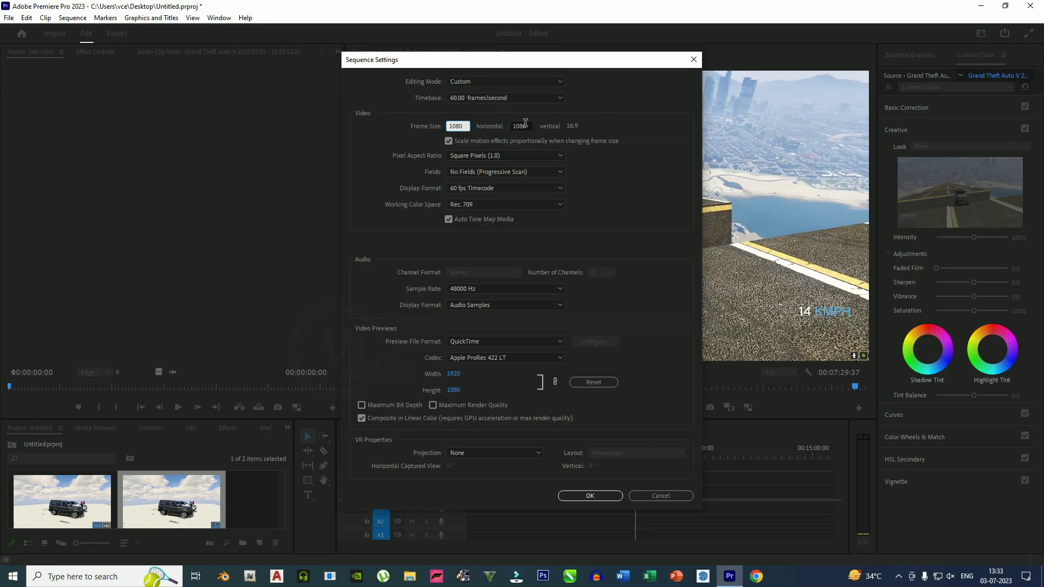
{"action": "key", "text": "Tab"}
{"action": "type", "text": "192"}
{"action": "key", "text": "Return"}
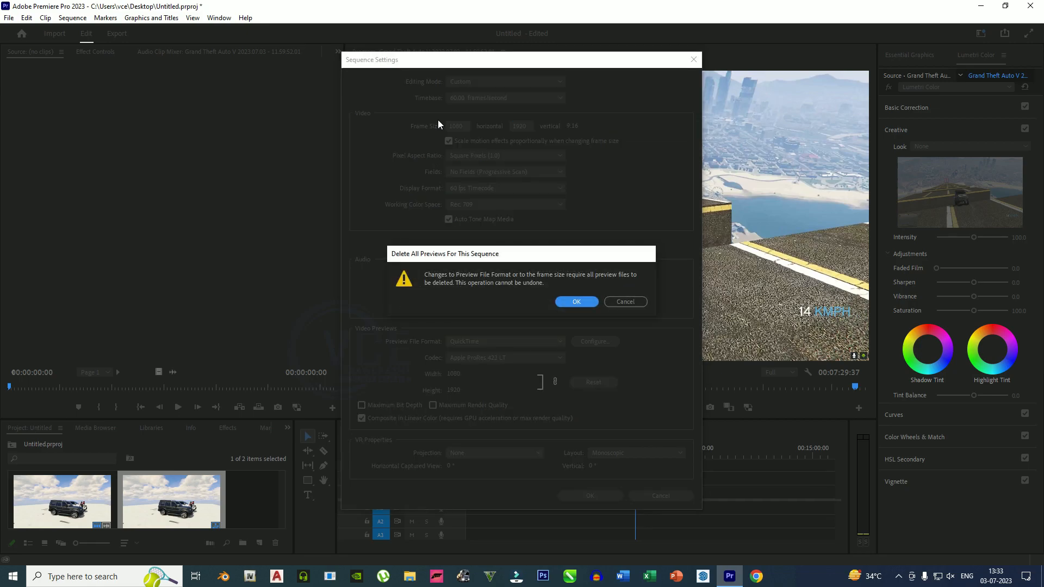
{"action": "key", "text": "Return"}
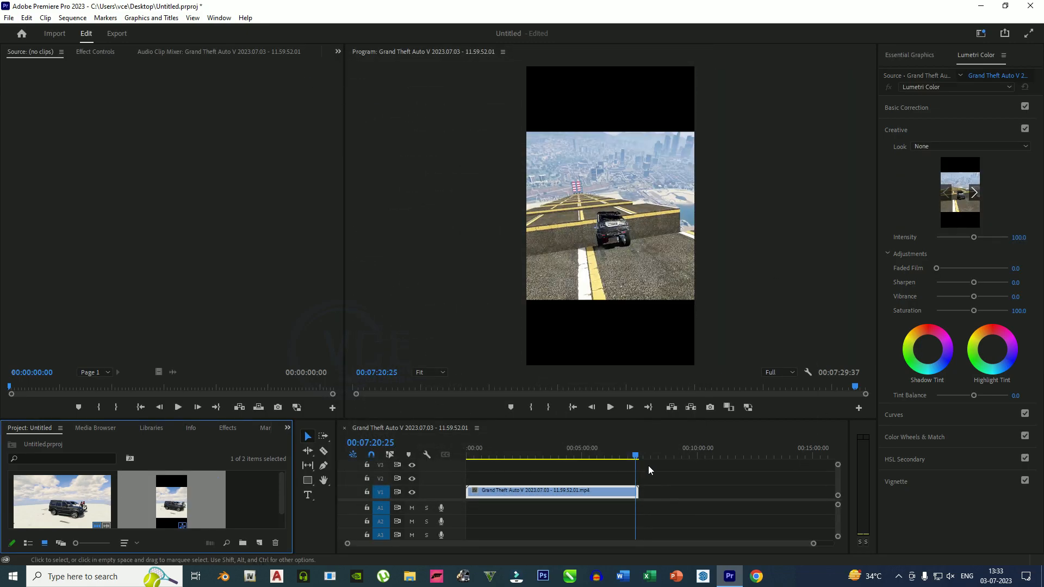
Find the start of the ramp run and split the clip on V1 at 00:01:48:13
{"action": "left_click_drag", "start_coordinate": [636, 457], "coordinate": [535, 471]}
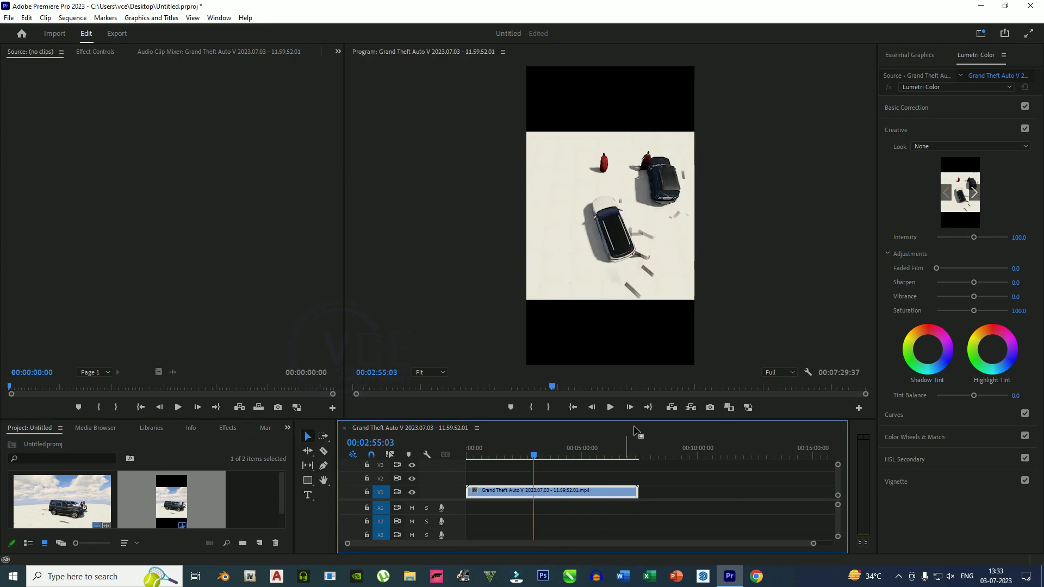
{"action": "left_click", "coordinate": [615, 405]}
{"action": "left_click_drag", "start_coordinate": [533, 453], "coordinate": [501, 454]}
{"action": "left_click", "coordinate": [611, 408]}
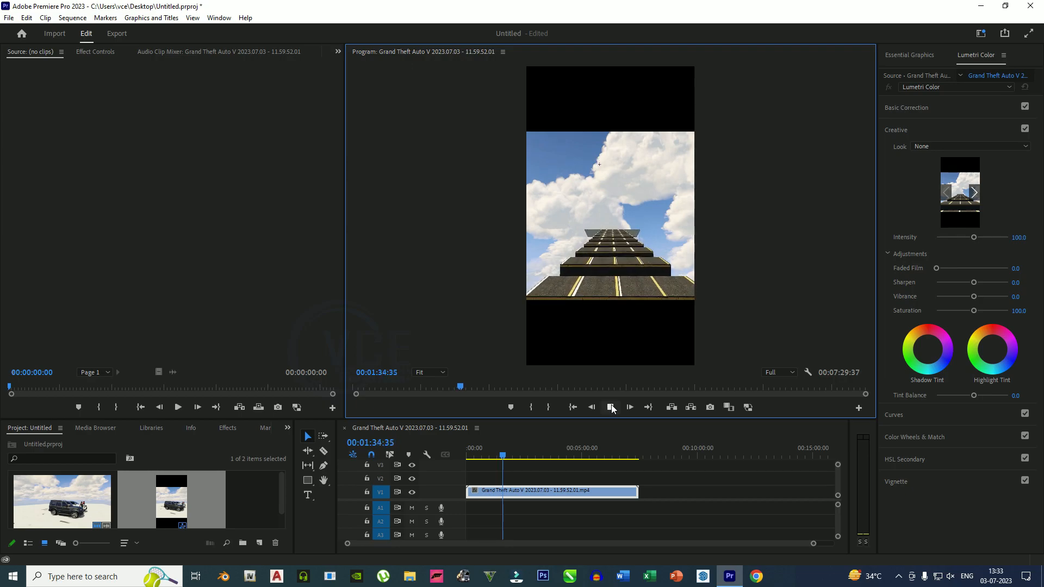
{"action": "left_click_drag", "start_coordinate": [811, 547], "coordinate": [717, 544]}
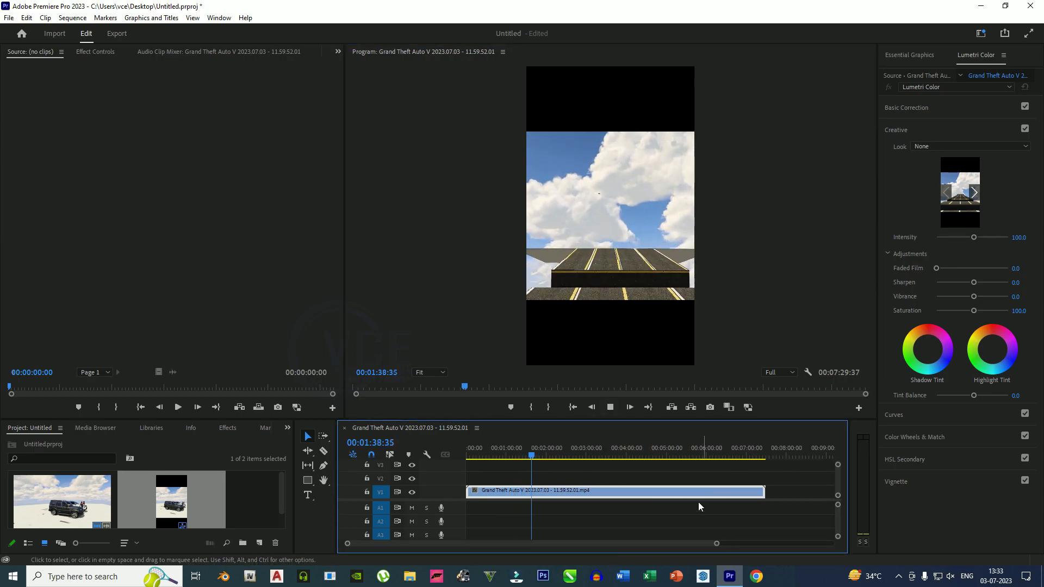
{"action": "left_click", "coordinate": [611, 409]}
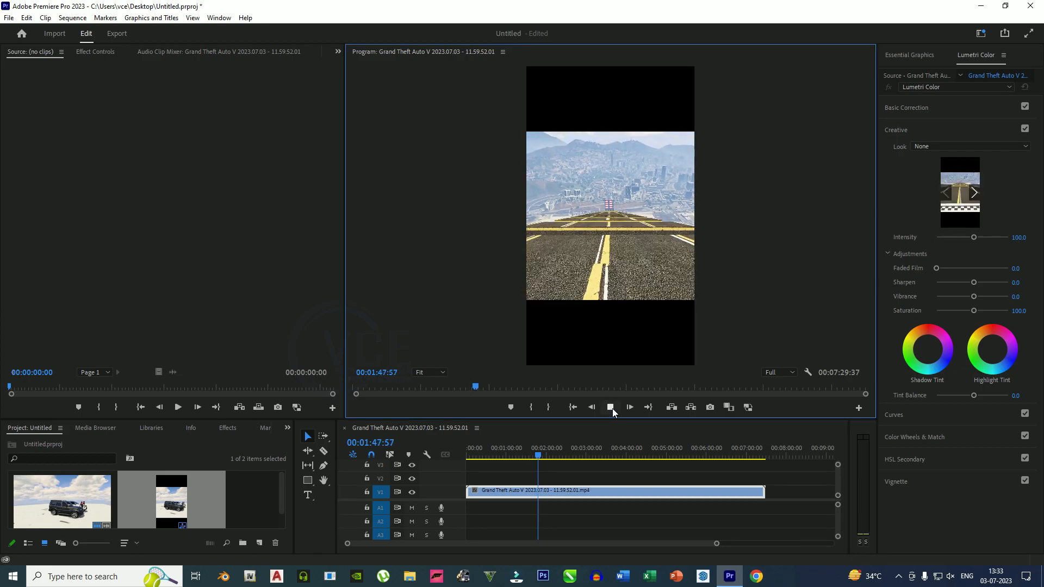
{"action": "left_click", "coordinate": [611, 408]}
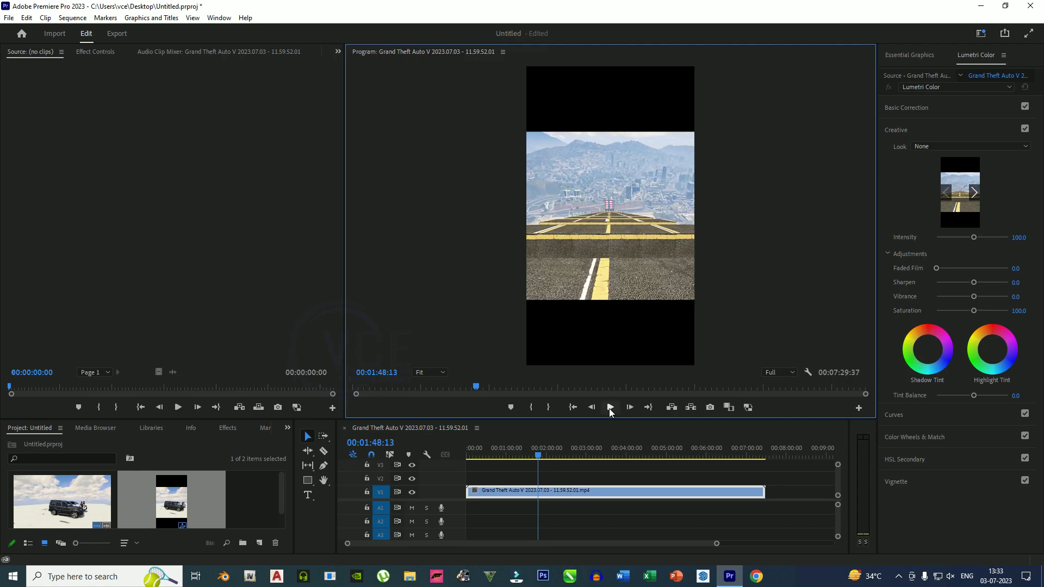
{"action": "key", "text": "ctrl+k"}
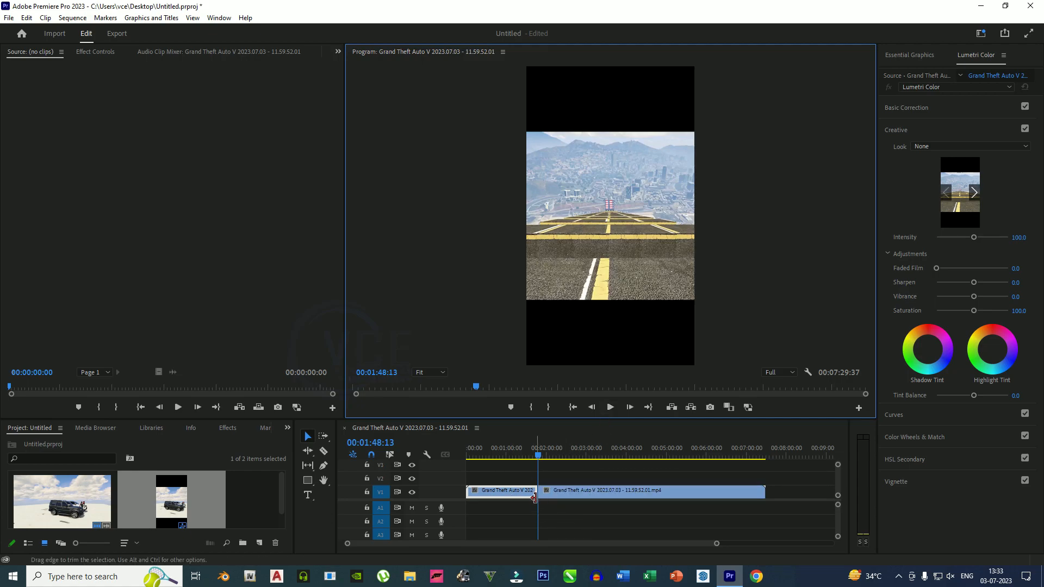
Play on to the end of the ramp run, step back frame by frame and split the clip at 00:02:01:47
{"action": "left_click", "coordinate": [610, 408]}
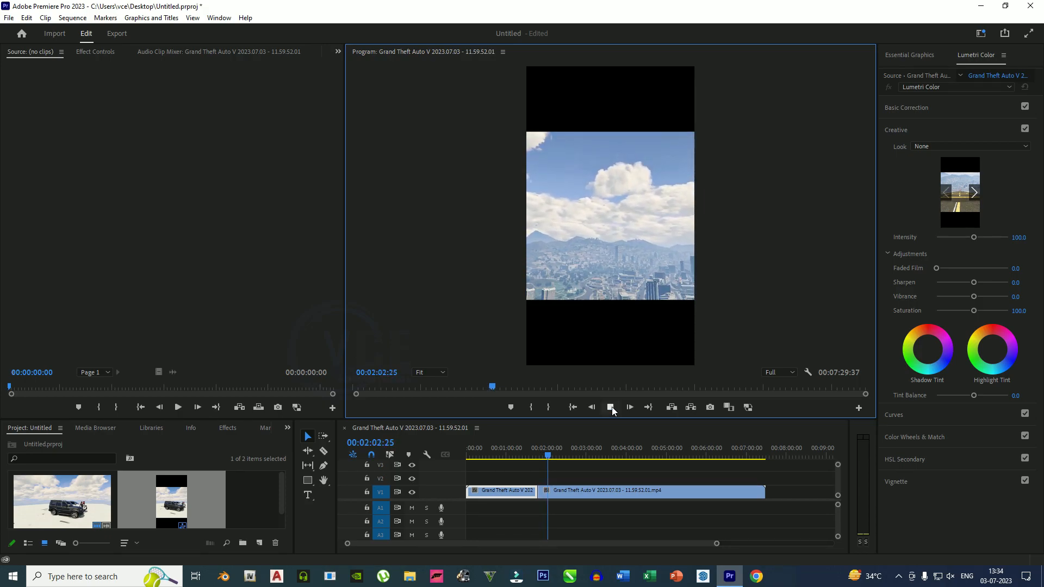
{"action": "left_click", "coordinate": [612, 406]}
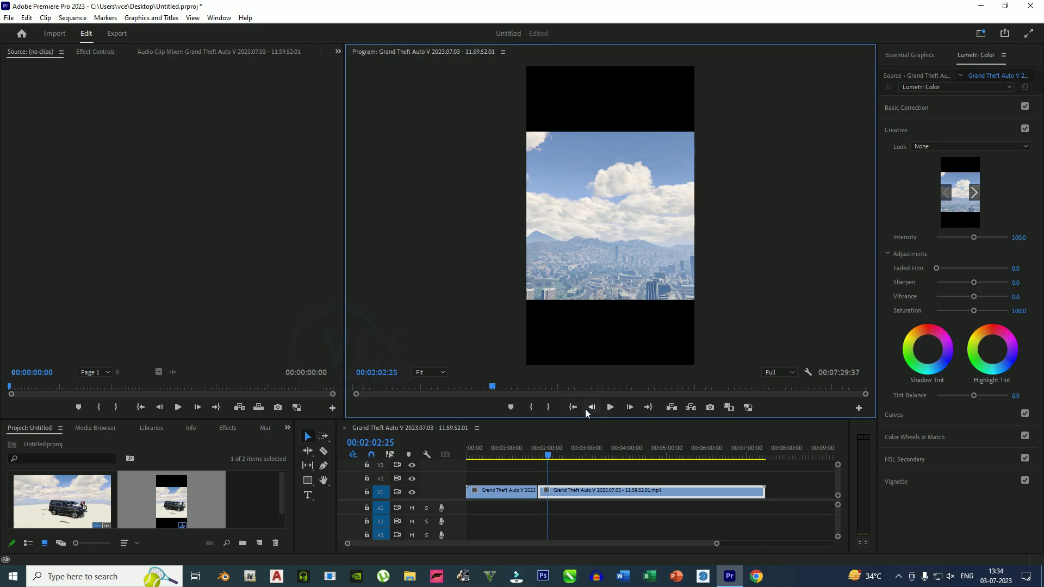
{"action": "left_click", "coordinate": [585, 409]}
{"action": "left_click", "coordinate": [586, 409]}
{"action": "left_click", "coordinate": [586, 409]}
{"action": "left_click", "coordinate": [586, 409]}
{"action": "left_click", "coordinate": [585, 408]}
{"action": "left_click", "coordinate": [586, 409]}
{"action": "left_click", "coordinate": [585, 409]}
{"action": "left_click", "coordinate": [586, 409]}
{"action": "left_click", "coordinate": [585, 409]}
{"action": "left_click", "coordinate": [585, 409]}
{"action": "left_click", "coordinate": [587, 410]}
{"action": "left_click", "coordinate": [588, 411]}
{"action": "left_click", "coordinate": [587, 410]}
{"action": "left_click", "coordinate": [587, 410]}
{"action": "left_click", "coordinate": [587, 410]}
{"action": "left_click", "coordinate": [588, 411]}
{"action": "left_click", "coordinate": [588, 410]}
{"action": "left_click", "coordinate": [588, 410]}
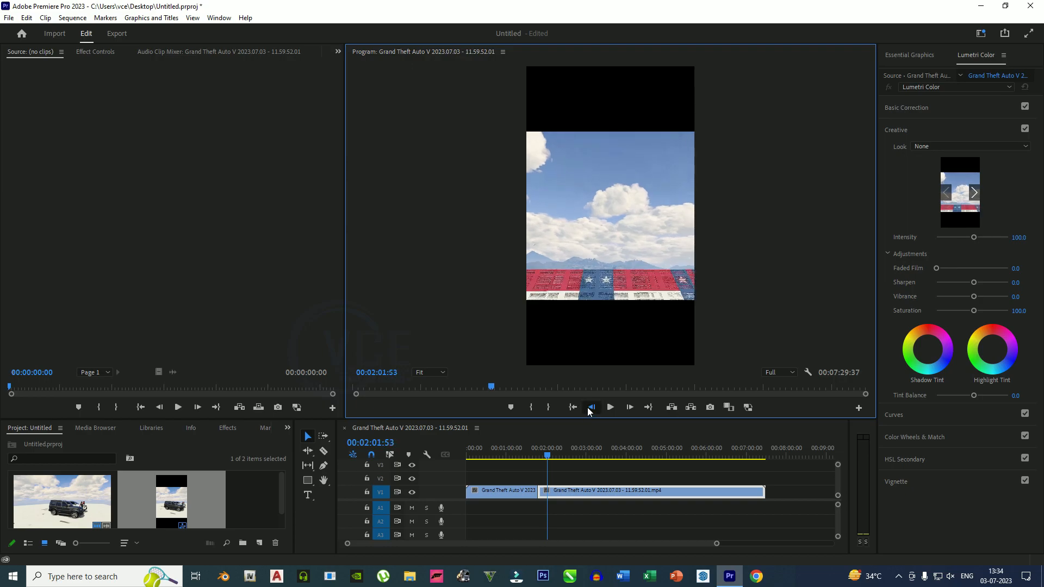
{"action": "left_click", "coordinate": [588, 408]}
{"action": "left_click", "coordinate": [588, 408]}
{"action": "left_click", "coordinate": [588, 408]}
{"action": "left_click", "coordinate": [588, 408]}
{"action": "left_click", "coordinate": [588, 409]}
{"action": "left_click", "coordinate": [589, 409]}
{"action": "key", "text": "ctrl+k"}
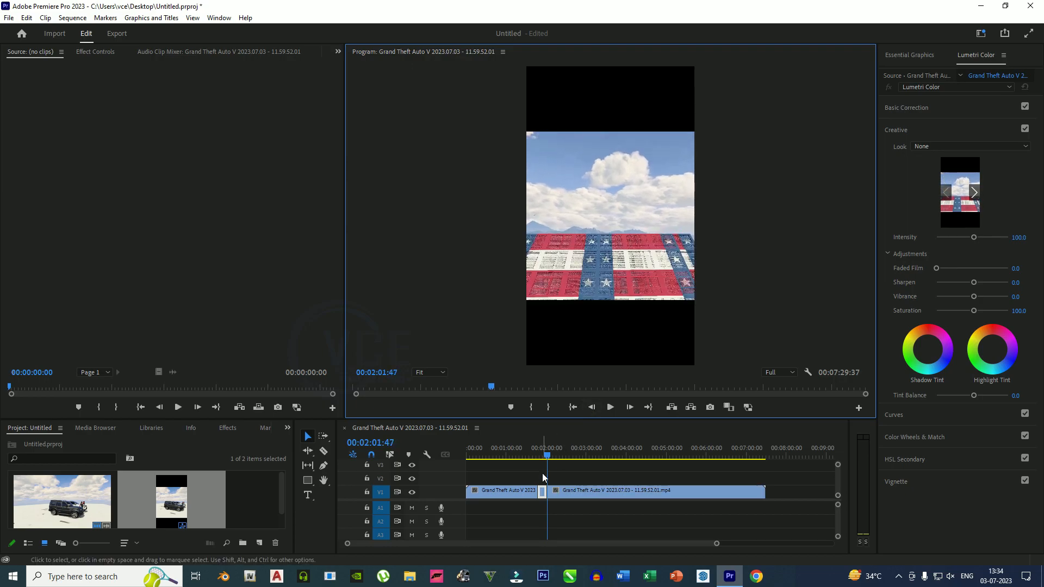
Enlarge the short ramp-run segment in the preview so it fills the full height of the vertical frame
{"action": "left_click", "coordinate": [543, 451]}
{"action": "left_click", "coordinate": [615, 292]}
{"action": "left_click_drag", "start_coordinate": [760, 132], "coordinate": [815, 67]}
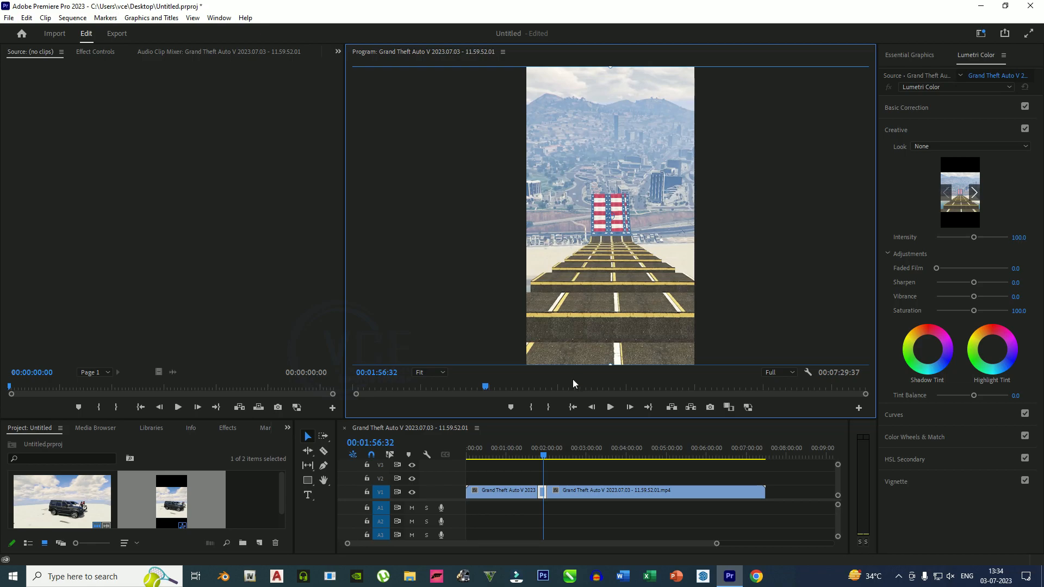
Adjust the ramp-run segment's colours to Vibrance 44.4, Saturation 166.9 and Sharpen 3.8, keeping Faded Film at 0
{"action": "left_click_drag", "start_coordinate": [974, 297], "coordinate": [1043, 294]}
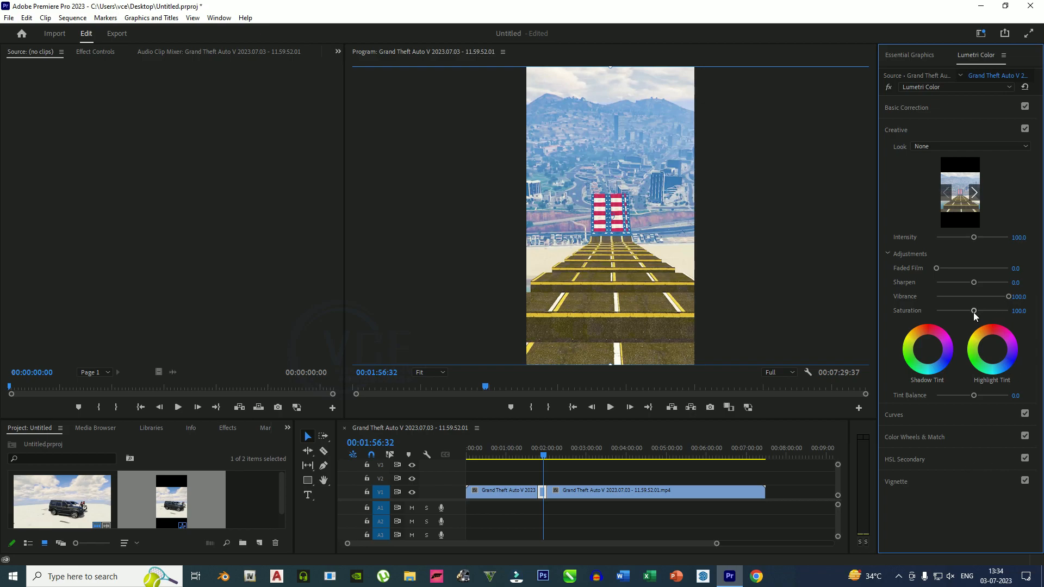
{"action": "mouse_move", "coordinate": [1043, 316]}
{"action": "left_mouse_down"}
{"action": "mouse_move", "coordinate": [756, 304]}
{"action": "mouse_move", "coordinate": [1033, 313]}
{"action": "left_mouse_up"}
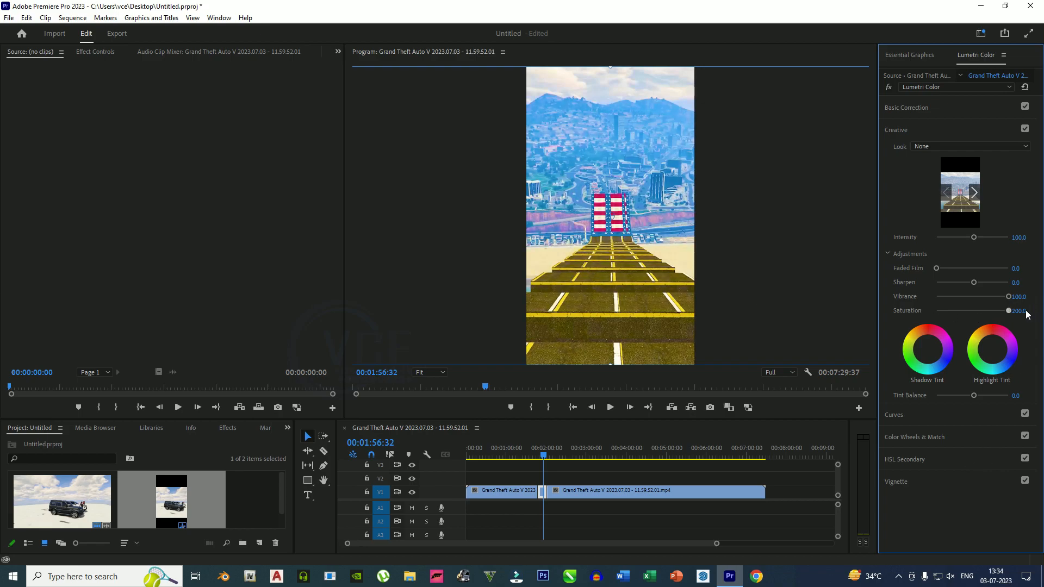
{"action": "left_click", "coordinate": [990, 295]}
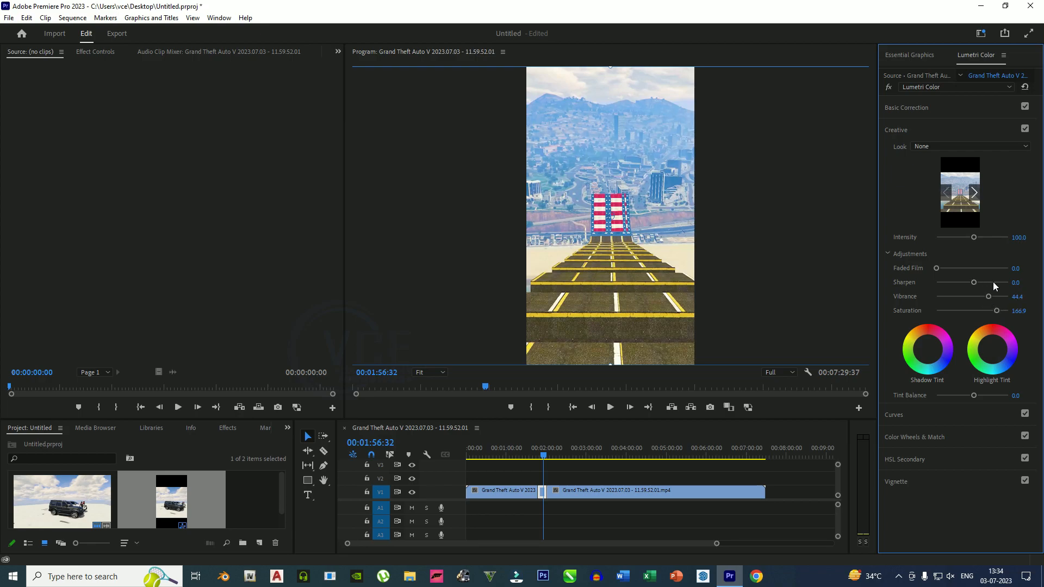
{"action": "mouse_move", "coordinate": [1013, 284]}
{"action": "left_mouse_down"}
{"action": "mouse_move", "coordinate": [1026, 283]}
{"action": "mouse_move", "coordinate": [857, 285]}
{"action": "mouse_move", "coordinate": [1026, 285]}
{"action": "left_mouse_up"}
{"action": "left_click", "coordinate": [981, 284]}
{"action": "left_click_drag", "start_coordinate": [976, 283], "coordinate": [974, 283]}
{"action": "left_click_drag", "start_coordinate": [969, 268], "coordinate": [775, 266]}
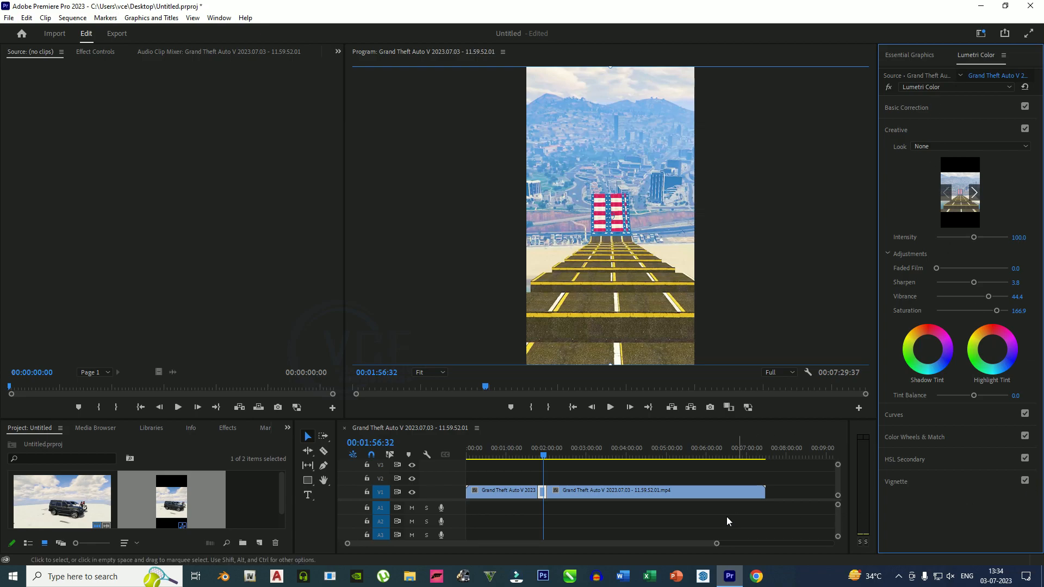
At the white car's run near 00:05:23, enlarge the last clip to fill the vertical frame and set Vibrance to 17.3 and Saturation to 135.3
{"action": "left_click", "coordinate": [612, 408]}
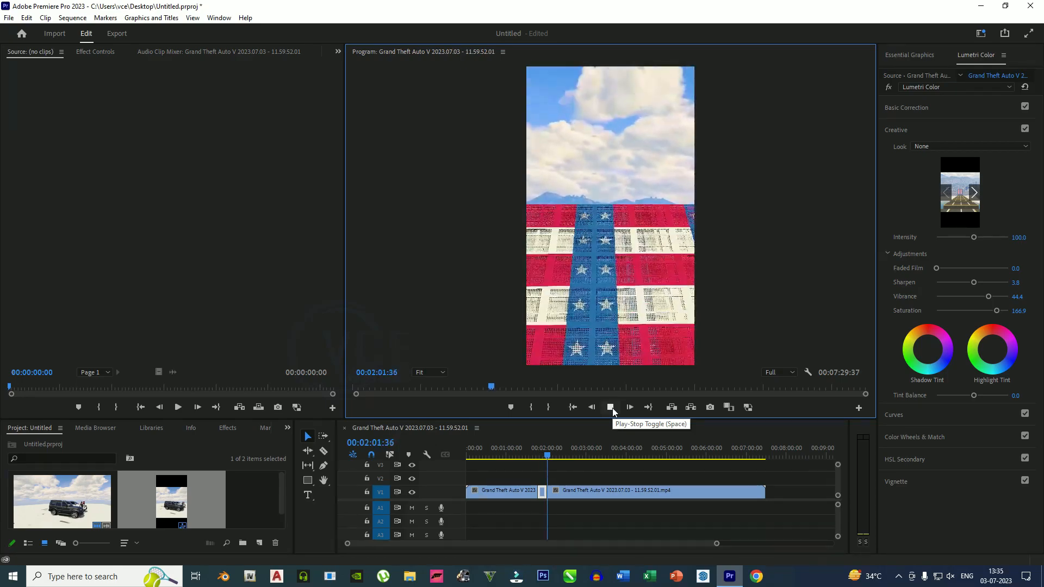
{"action": "left_click_drag", "start_coordinate": [571, 456], "coordinate": [601, 454]}
{"action": "left_click", "coordinate": [610, 408]}
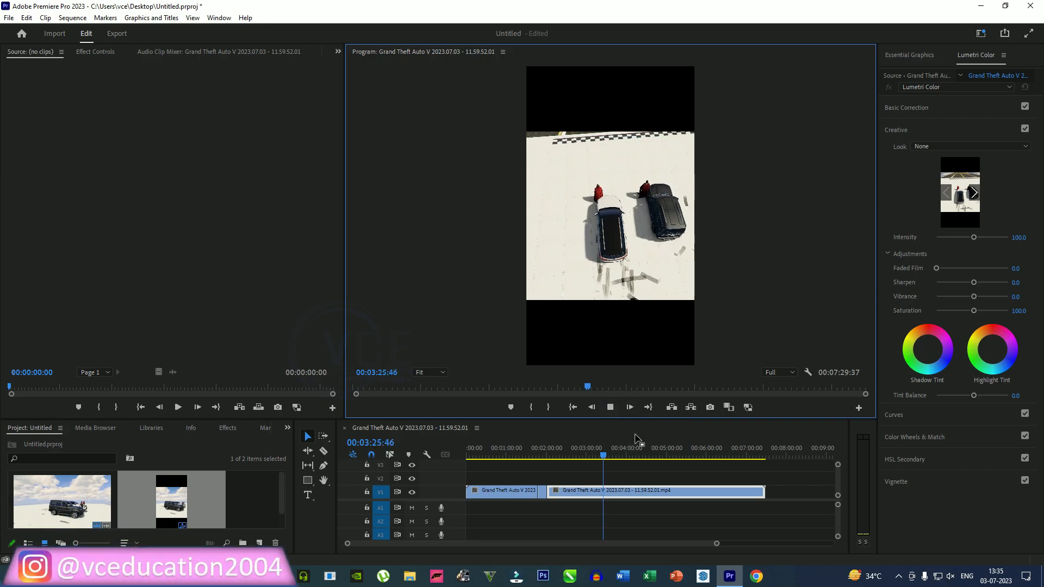
{"action": "left_click_drag", "start_coordinate": [609, 454], "coordinate": [679, 447]}
{"action": "left_click", "coordinate": [609, 409]}
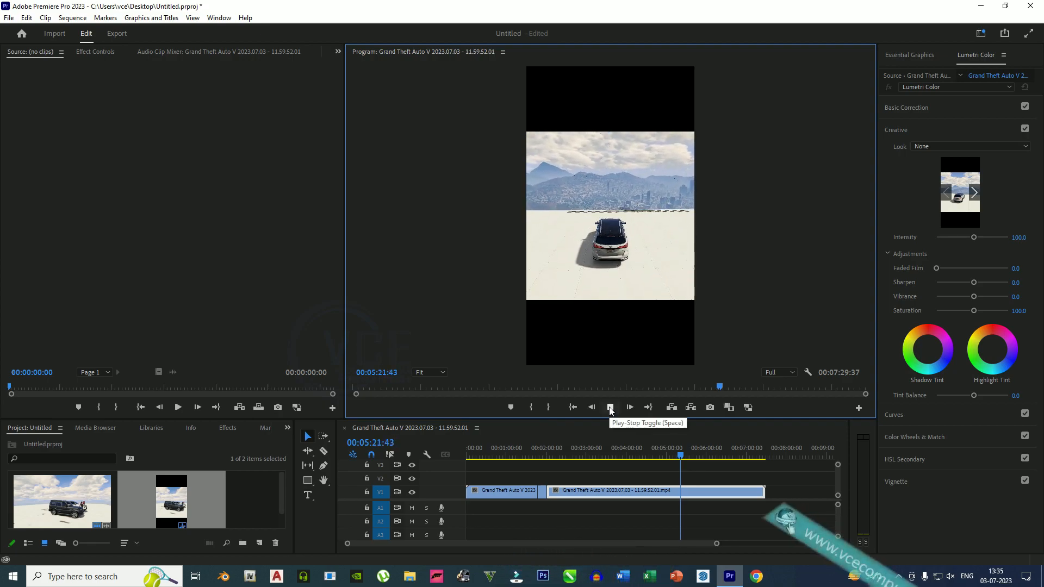
{"action": "left_click", "coordinate": [610, 409]}
{"action": "left_click", "coordinate": [614, 221]}
{"action": "left_click_drag", "start_coordinate": [761, 132], "coordinate": [814, 69]}
{"action": "left_click_drag", "start_coordinate": [973, 296], "coordinate": [983, 307]}
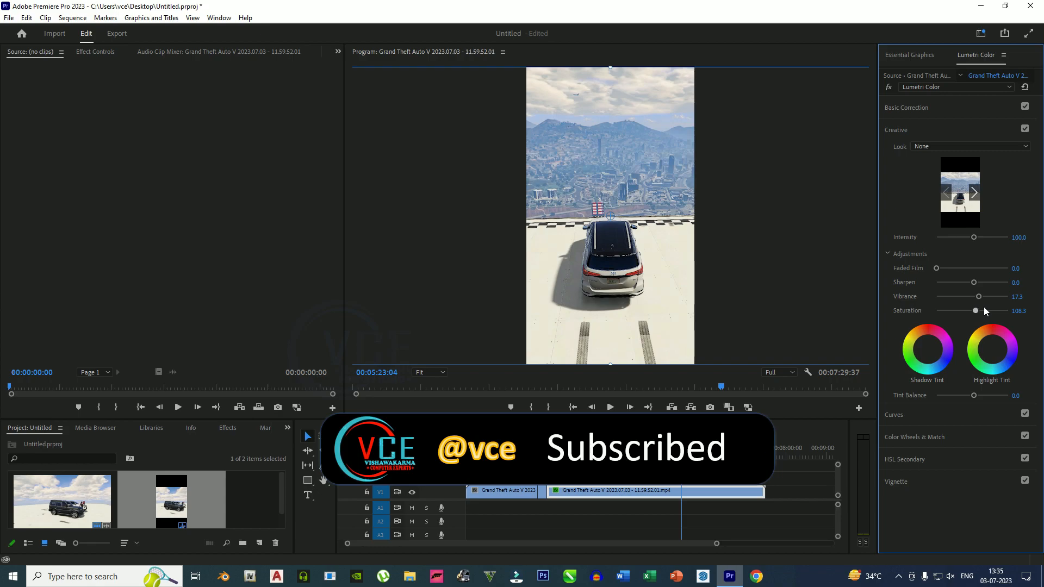
Step back frame by frame to 00:05:22:49 and split the last clip there
{"action": "left_click", "coordinate": [612, 409]}
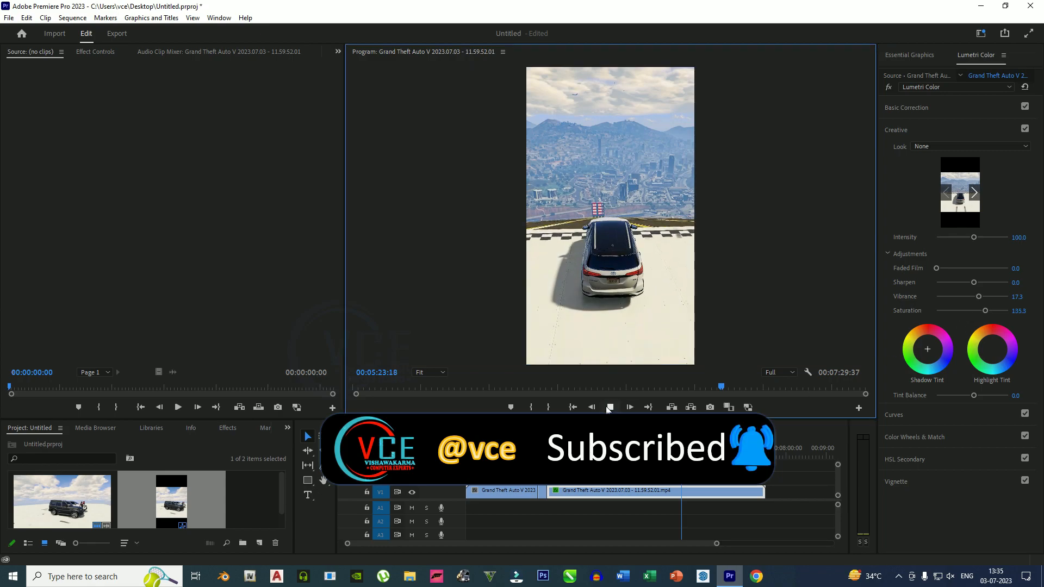
{"action": "left_click", "coordinate": [610, 408]}
{"action": "left_click", "coordinate": [598, 410]}
{"action": "left_click", "coordinate": [598, 410]}
{"action": "left_click", "coordinate": [595, 413]}
{"action": "left_click", "coordinate": [595, 413]}
{"action": "left_click", "coordinate": [595, 413]}
{"action": "left_click", "coordinate": [595, 413]}
{"action": "left_click", "coordinate": [595, 413]}
{"action": "left_click", "coordinate": [595, 413]}
{"action": "left_click", "coordinate": [595, 413]}
{"action": "left_click", "coordinate": [595, 413]}
{"action": "left_click", "coordinate": [595, 413]}
{"action": "left_click", "coordinate": [595, 413]}
{"action": "left_click", "coordinate": [595, 413]}
{"action": "left_click", "coordinate": [595, 413]}
{"action": "left_click", "coordinate": [595, 413]}
{"action": "left_click", "coordinate": [595, 413]}
{"action": "left_click", "coordinate": [595, 414]}
{"action": "left_click", "coordinate": [595, 413]}
{"action": "left_click", "coordinate": [595, 414]}
{"action": "left_click", "coordinate": [595, 413]}
{"action": "left_click", "coordinate": [595, 413]}
{"action": "left_click", "coordinate": [595, 413]}
{"action": "left_click", "coordinate": [595, 413]}
{"action": "left_click", "coordinate": [595, 412]}
{"action": "left_click", "coordinate": [595, 412]}
{"action": "left_click", "coordinate": [595, 412]}
{"action": "left_click", "coordinate": [596, 411]}
{"action": "left_click", "coordinate": [595, 408]}
{"action": "left_click", "coordinate": [595, 407]}
{"action": "left_click", "coordinate": [595, 406]}
{"action": "left_click", "coordinate": [595, 407]}
{"action": "left_click", "coordinate": [595, 407]}
{"action": "left_click", "coordinate": [595, 407]}
{"action": "left_click", "coordinate": [595, 407]}
{"action": "left_click", "coordinate": [595, 404]}
{"action": "left_click", "coordinate": [594, 405]}
{"action": "left_click", "coordinate": [595, 405]}
{"action": "left_click", "coordinate": [595, 405]}
{"action": "left_click", "coordinate": [595, 404]}
{"action": "left_click", "coordinate": [595, 405]}
{"action": "left_click", "coordinate": [595, 405]}
{"action": "left_click", "coordinate": [594, 404]}
{"action": "left_click", "coordinate": [595, 406]}
{"action": "left_click", "coordinate": [595, 407]}
{"action": "left_click", "coordinate": [595, 406]}
{"action": "left_click", "coordinate": [595, 406]}
{"action": "left_click", "coordinate": [595, 407]}
{"action": "left_click", "coordinate": [595, 406]}
{"action": "left_click", "coordinate": [595, 407]}
{"action": "left_click", "coordinate": [595, 406]}
{"action": "left_click", "coordinate": [594, 406]}
{"action": "left_click", "coordinate": [595, 407]}
{"action": "left_click", "coordinate": [595, 406]}
{"action": "left_click", "coordinate": [595, 407]}
{"action": "left_click", "coordinate": [595, 406]}
{"action": "left_click", "coordinate": [595, 407]}
{"action": "key", "text": "ctrl+k"}
{"action": "left_click", "coordinate": [603, 487]}
{"action": "key", "text": "w"}
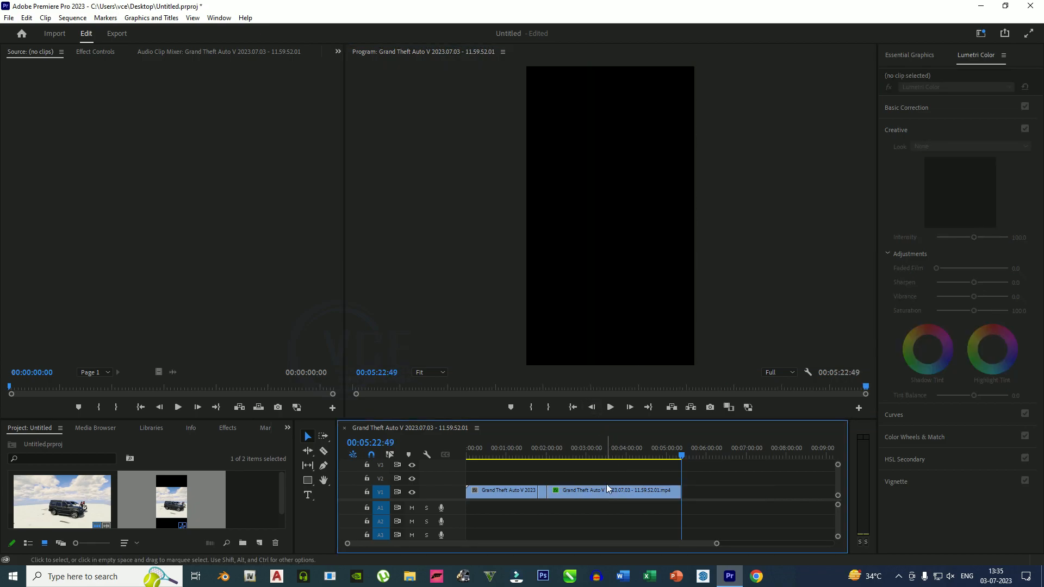
{"action": "key", "text": "ctrl+z"}
Delete the unwanted segment between 00:02:01:47 and 00:05:22:49, leaving the gap on V1
{"action": "left_click", "coordinate": [613, 491]}
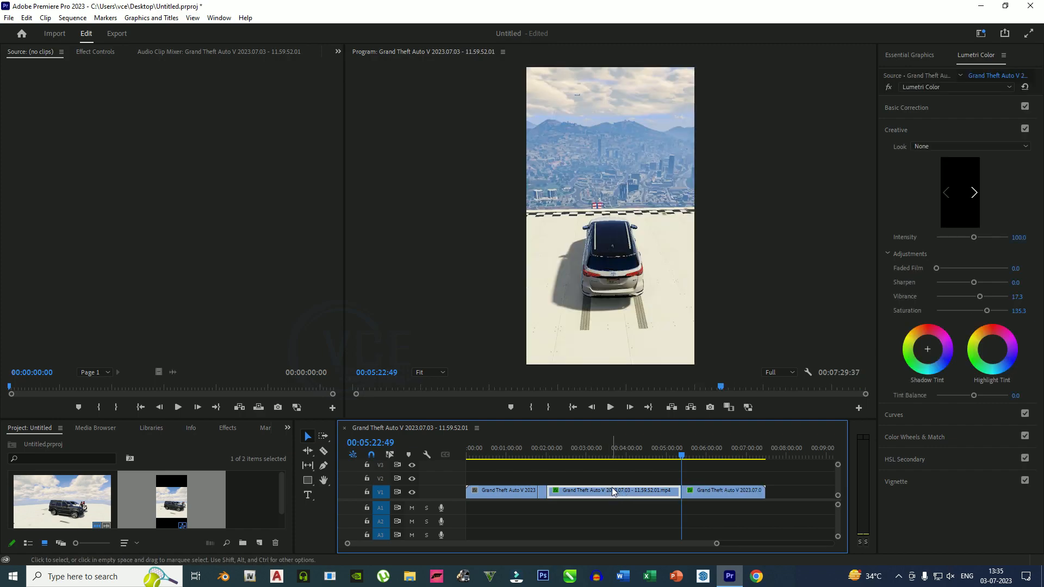
{"action": "key", "text": "Delete"}
Play the white car's flight and split the last clip at about 00:05:35
{"action": "left_click", "coordinate": [610, 407]}
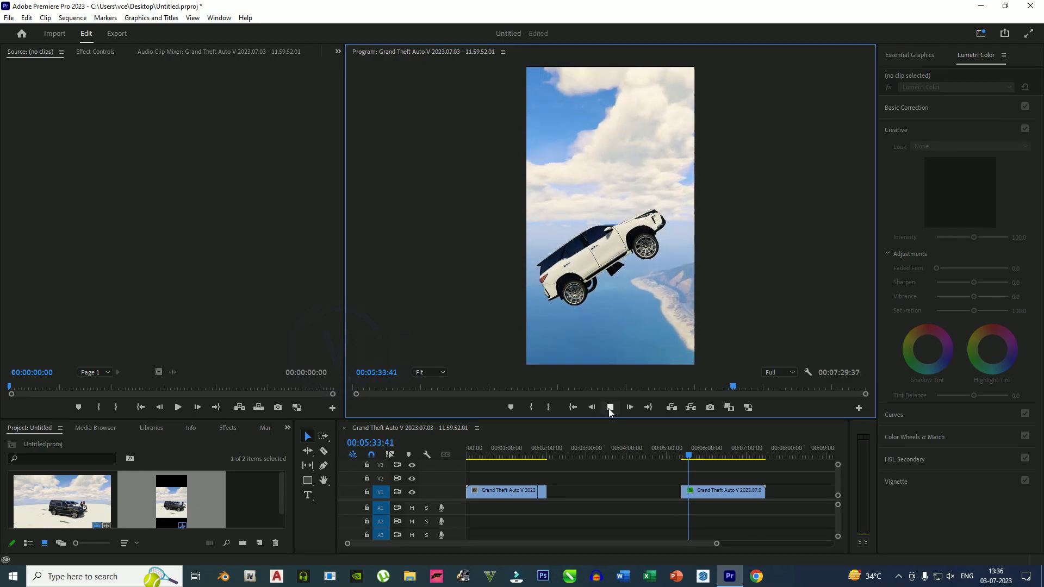
{"action": "left_click", "coordinate": [609, 408]}
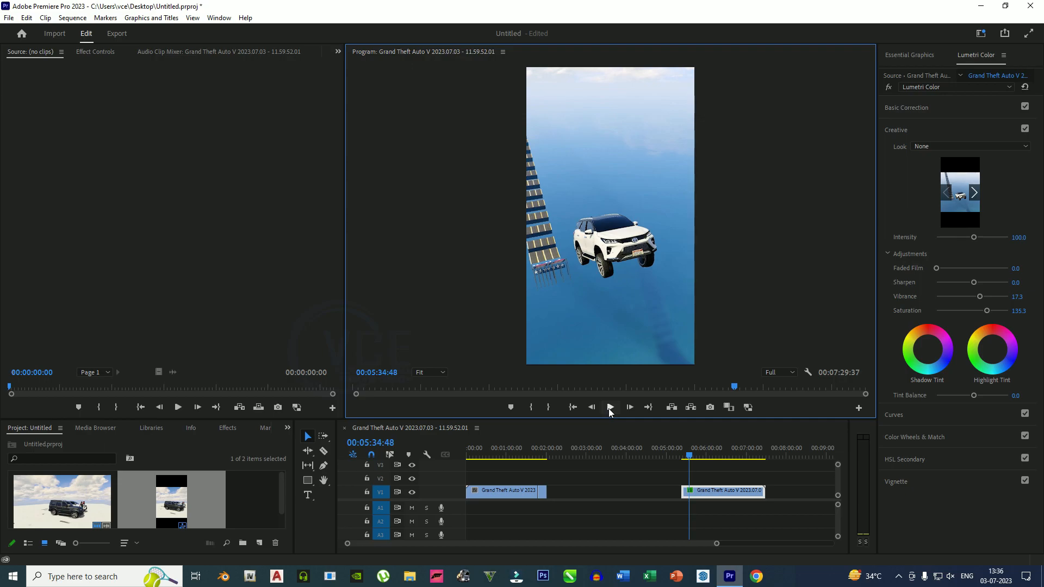
{"action": "left_click", "coordinate": [609, 409]}
{"action": "left_click", "coordinate": [608, 409]}
{"action": "key", "text": "ctrl+k"}
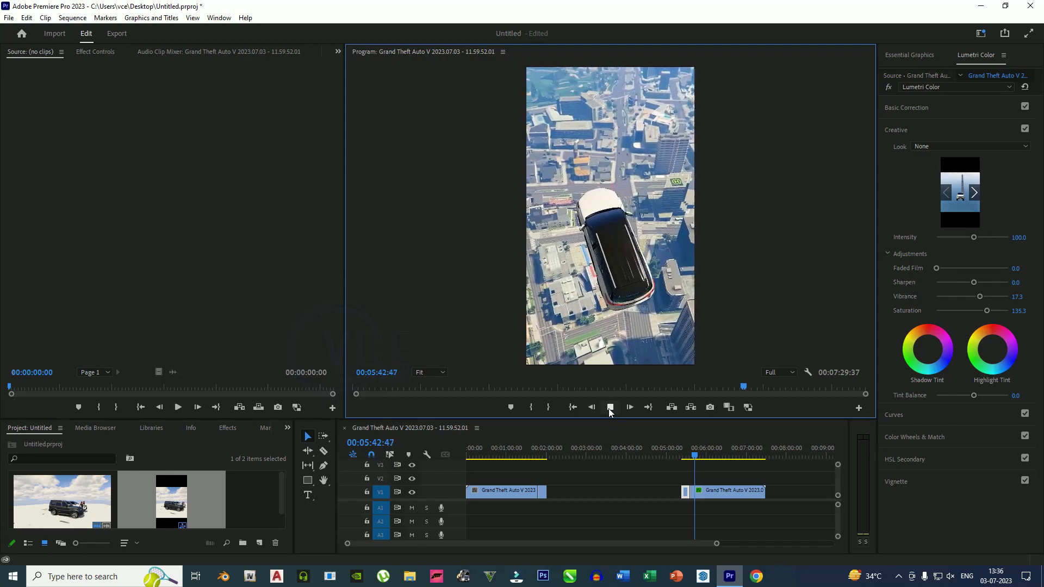
Play the white car's fall and crash, split the last clip at 00:05:49:05, and move the short clips earlier on V1
{"action": "left_click", "coordinate": [700, 455]}
{"action": "left_click", "coordinate": [611, 407]}
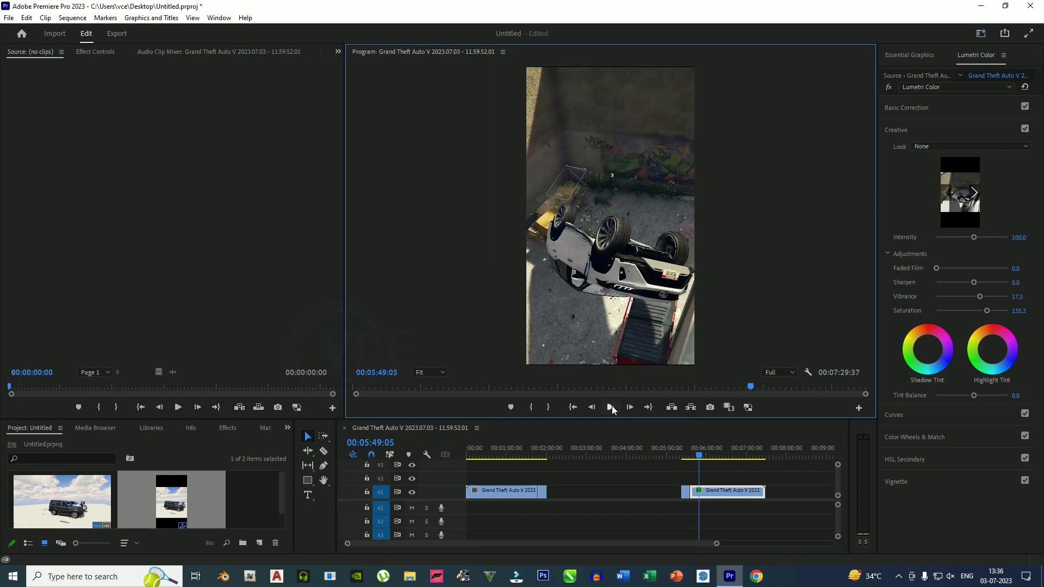
{"action": "mouse_move", "coordinate": [684, 492]}
{"action": "left_mouse_down"}
{"action": "mouse_move", "coordinate": [637, 489]}
{"action": "mouse_move", "coordinate": [667, 492]}
{"action": "left_mouse_up"}
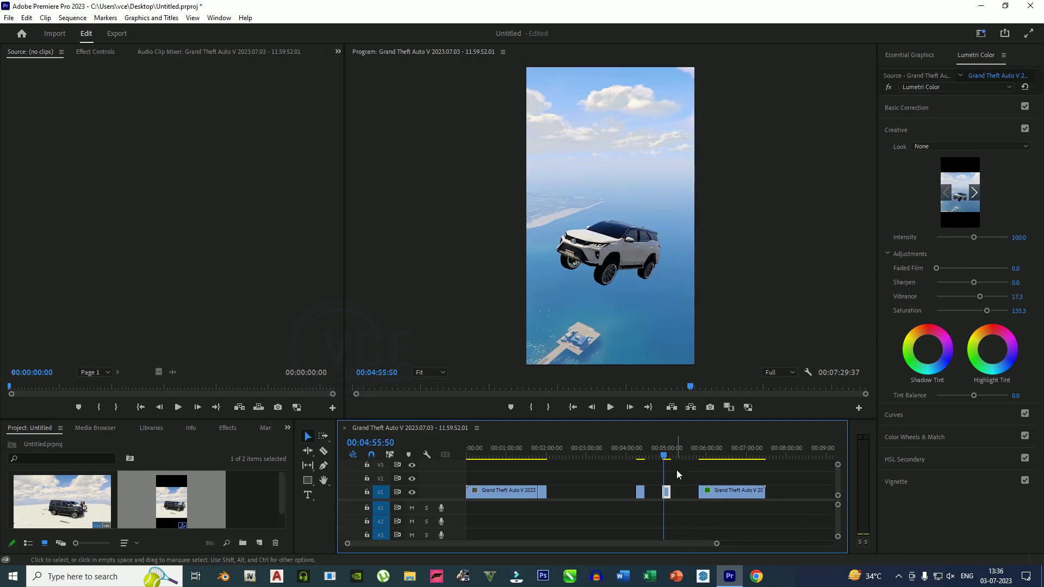
Find the start of the black car's run in the last clip and split it at 00:07:09:49
{"action": "left_click_drag", "start_coordinate": [662, 452], "coordinate": [756, 458]}
{"action": "left_click", "coordinate": [610, 407]}
{"action": "left_click", "coordinate": [611, 407]}
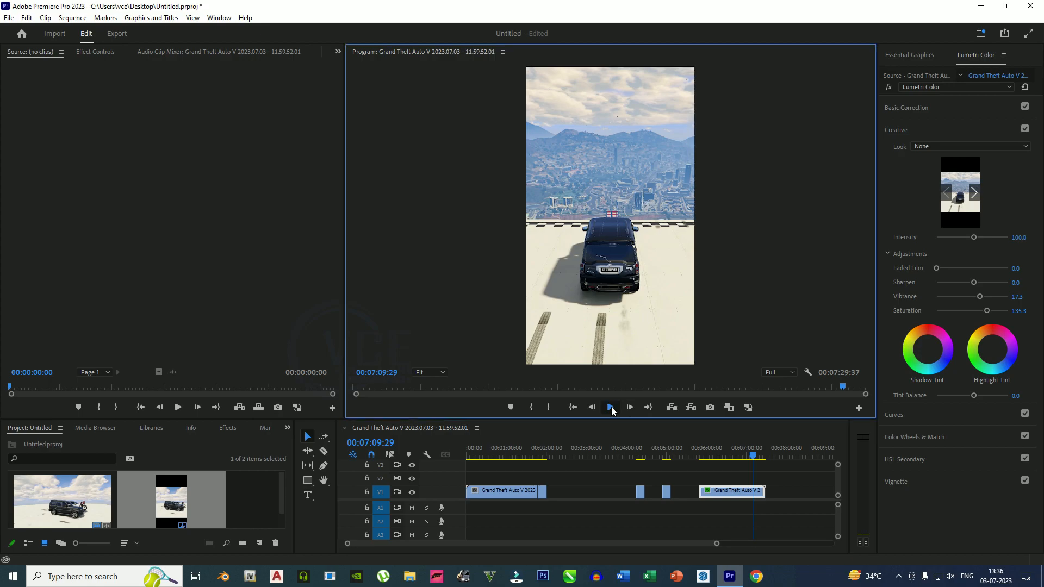
{"action": "left_click", "coordinate": [591, 409]}
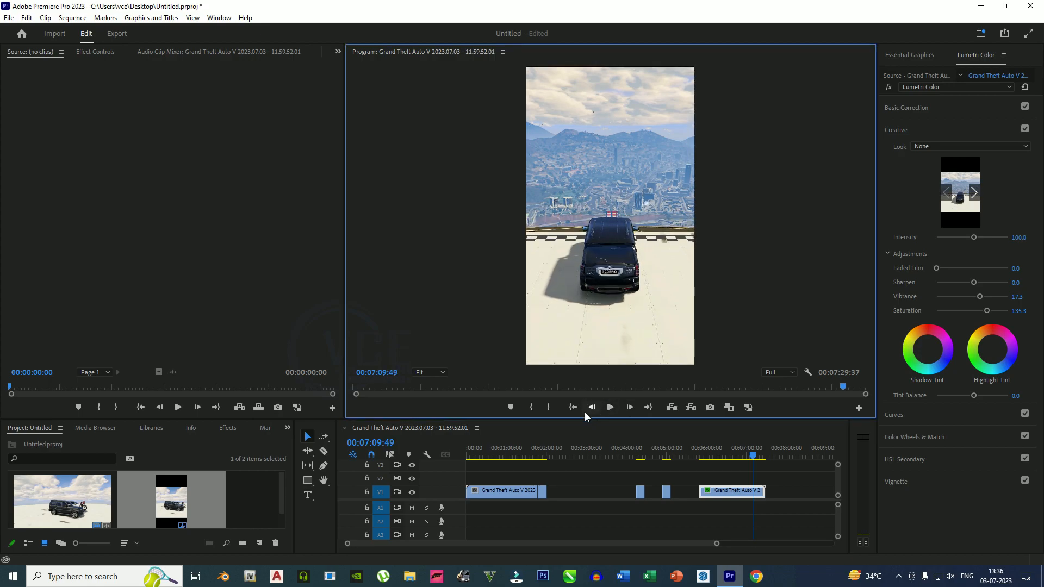
{"action": "key", "text": "ctrl+k"}
{"action": "left_click", "coordinate": [729, 492]}
{"action": "key", "text": "w"}
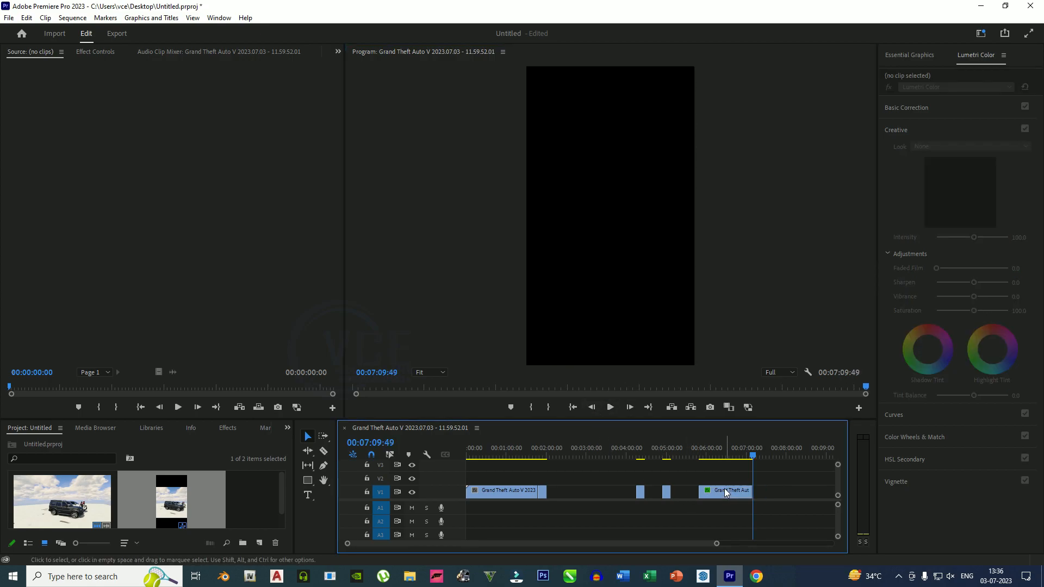
{"action": "key", "text": "ctrl+z"}
Delete the segment between 00:05:49:05 and 00:07:09:49 and trim the end of the black car clip to 00:07:25:34
{"action": "left_click", "coordinate": [724, 491]}
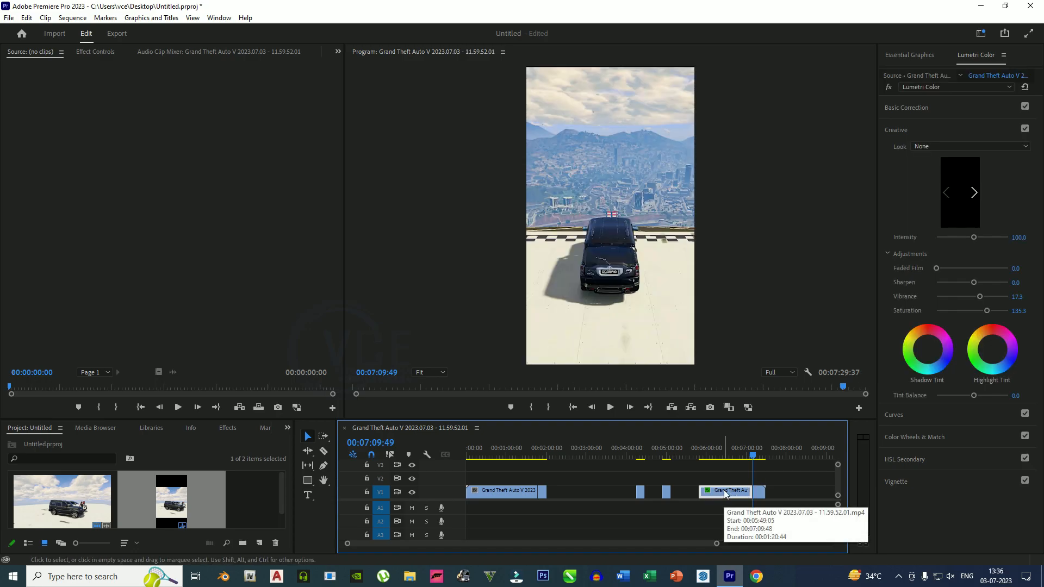
{"action": "key", "text": "Delete"}
{"action": "left_click", "coordinate": [611, 409]}
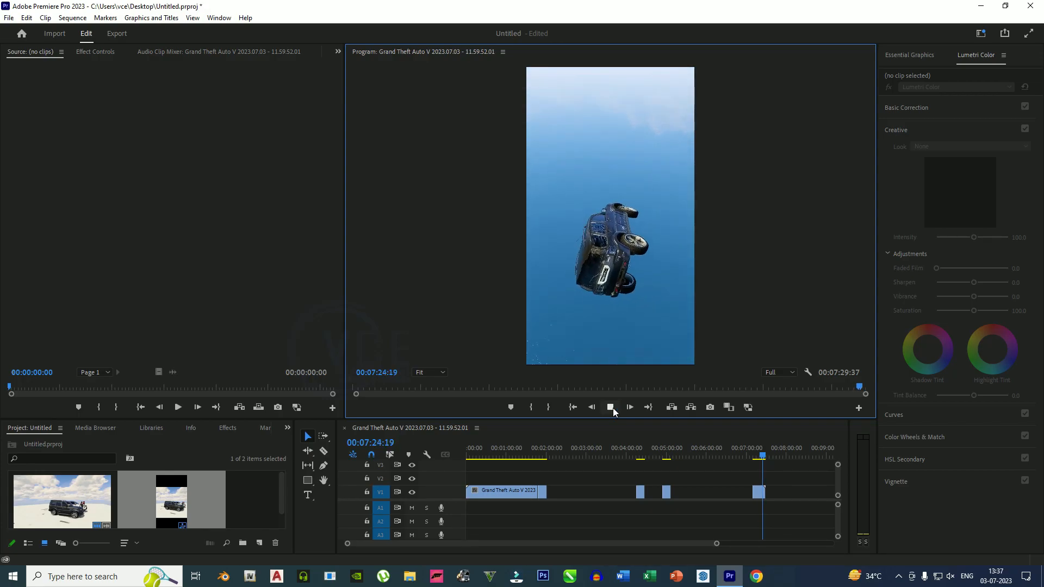
{"action": "left_click", "coordinate": [611, 407]}
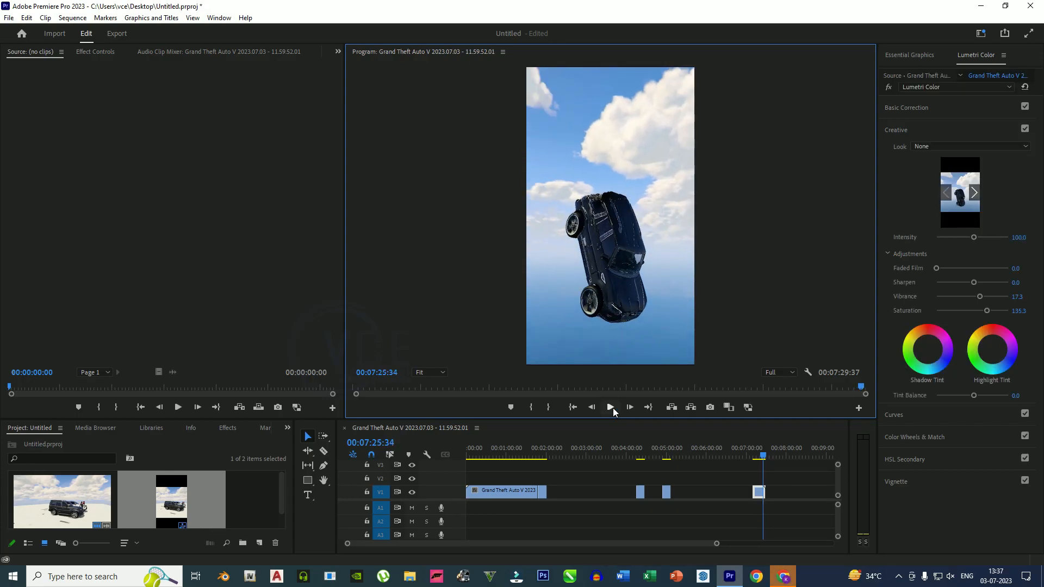
{"action": "left_click_drag", "start_coordinate": [765, 493], "coordinate": [763, 493]}
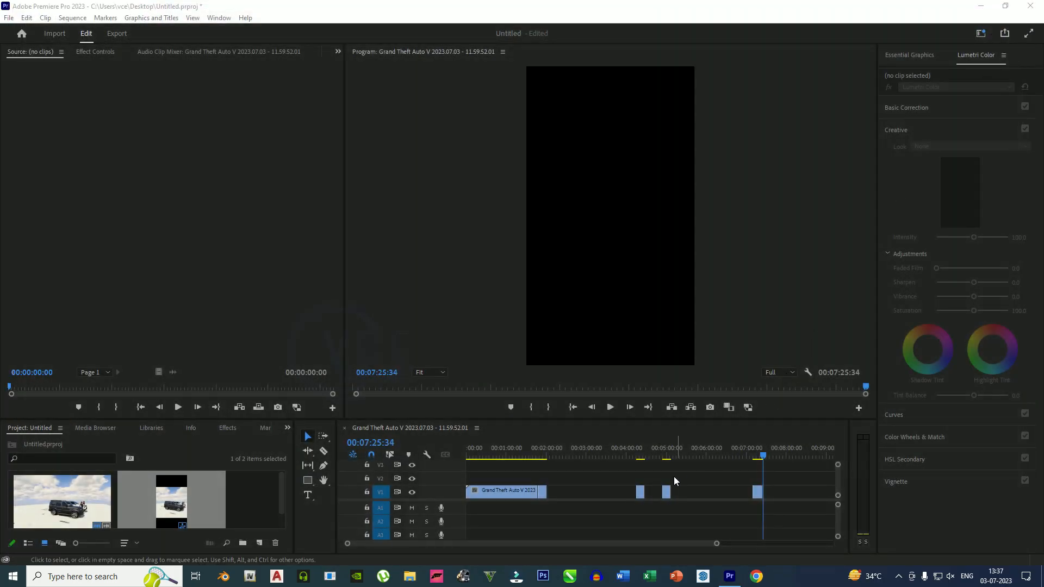
Close the gaps between the last three highlight clips on V1 and play them from their start
{"action": "left_click", "coordinate": [628, 492]}
{"action": "left_click", "coordinate": [645, 493]}
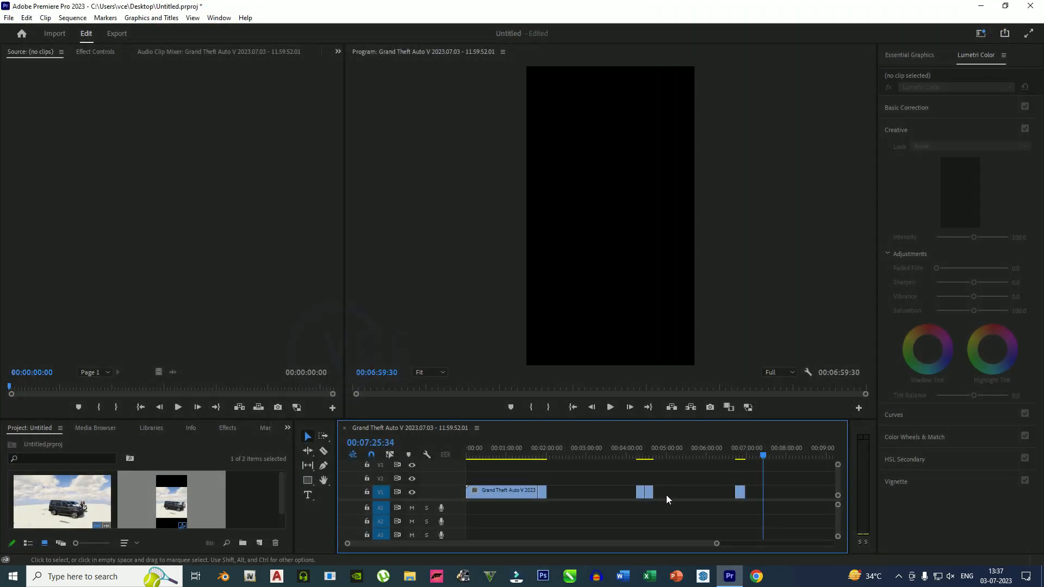
{"action": "left_click", "coordinate": [629, 455]}
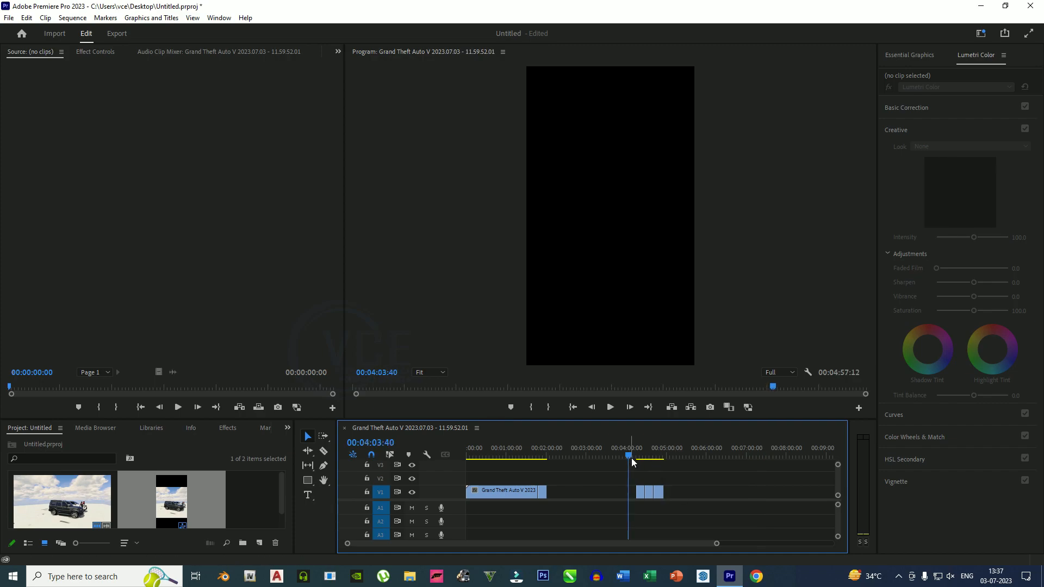
{"action": "left_click_drag", "start_coordinate": [635, 459], "coordinate": [638, 457]}
{"action": "key", "text": "space"}
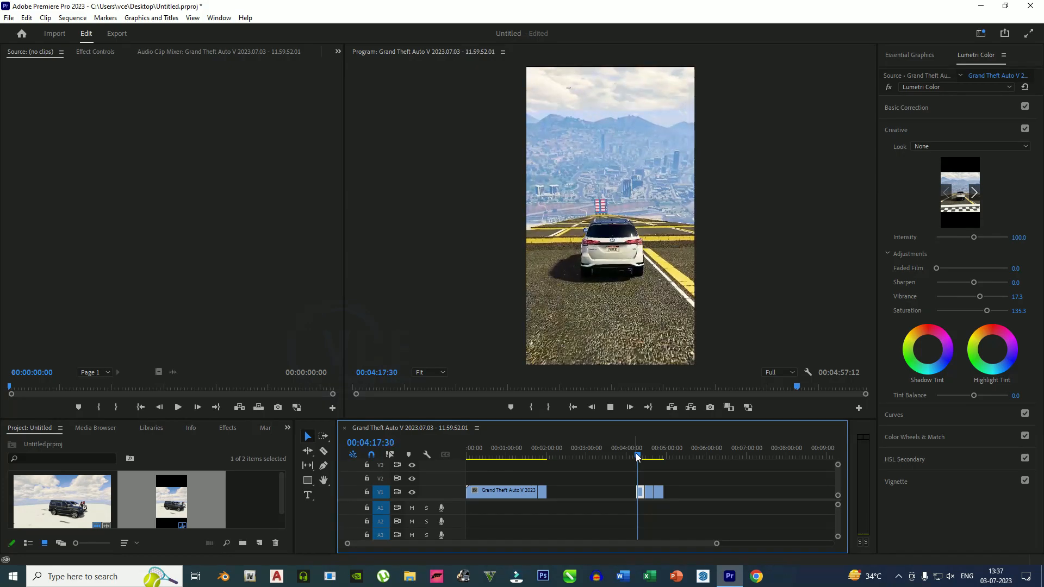
Move the short clip at the end of the first block towards the highlights, close the gap between them, and play across the join
{"action": "left_click_drag", "start_coordinate": [543, 492], "coordinate": [580, 496]}
{"action": "left_click", "coordinate": [613, 492]}
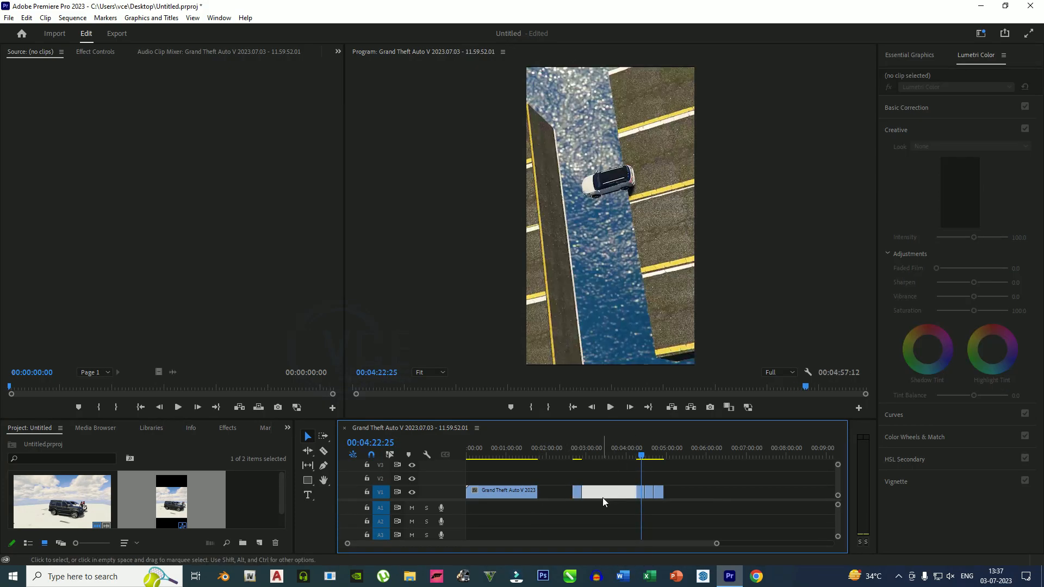
{"action": "key", "text": "Delete"}
{"action": "key", "text": "space"}
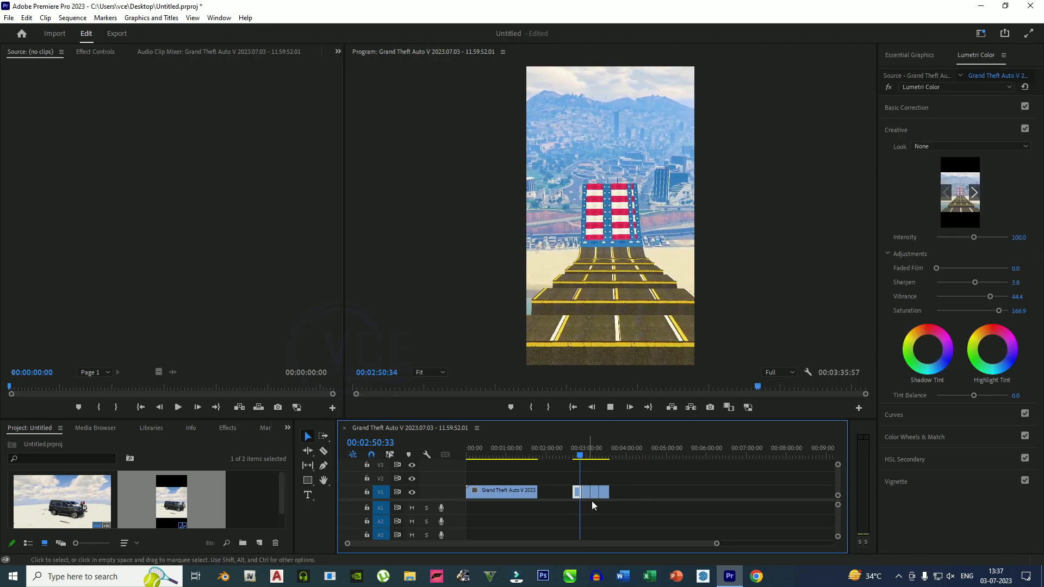
{"action": "left_click_drag", "start_coordinate": [715, 546], "coordinate": [620, 547]}
{"action": "key", "text": "space"}
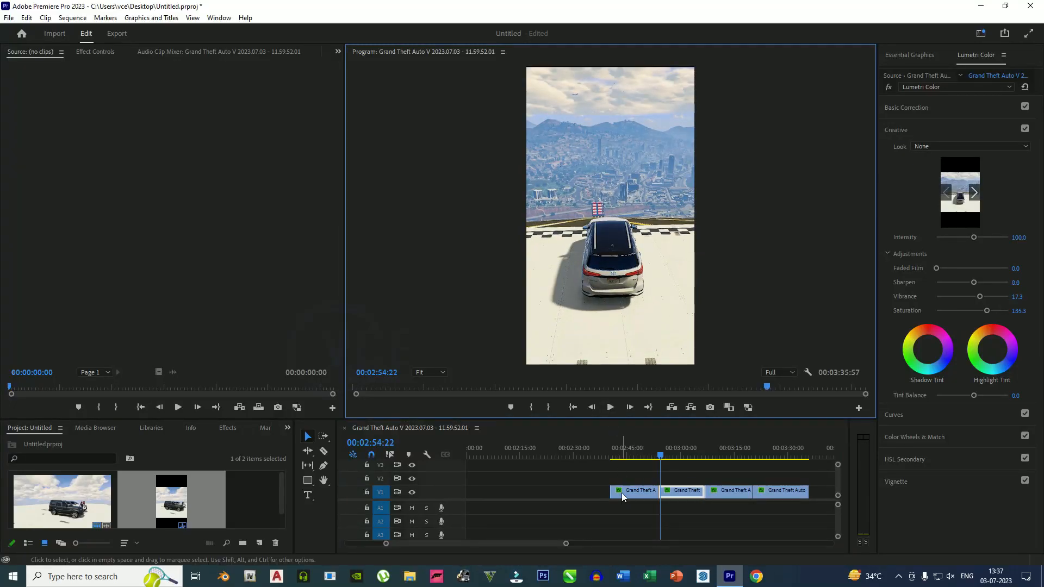
Speed up the first highlight clip with Time Remapping and close the gap after it
{"action": "right_click", "coordinate": [618, 491]}
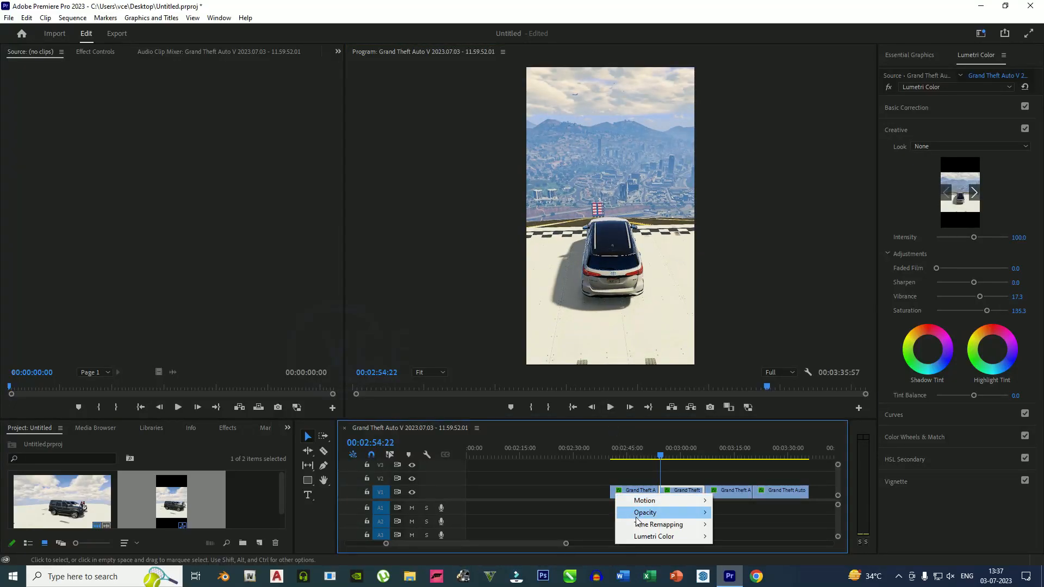
{"action": "mouse_move", "coordinate": [669, 524]}
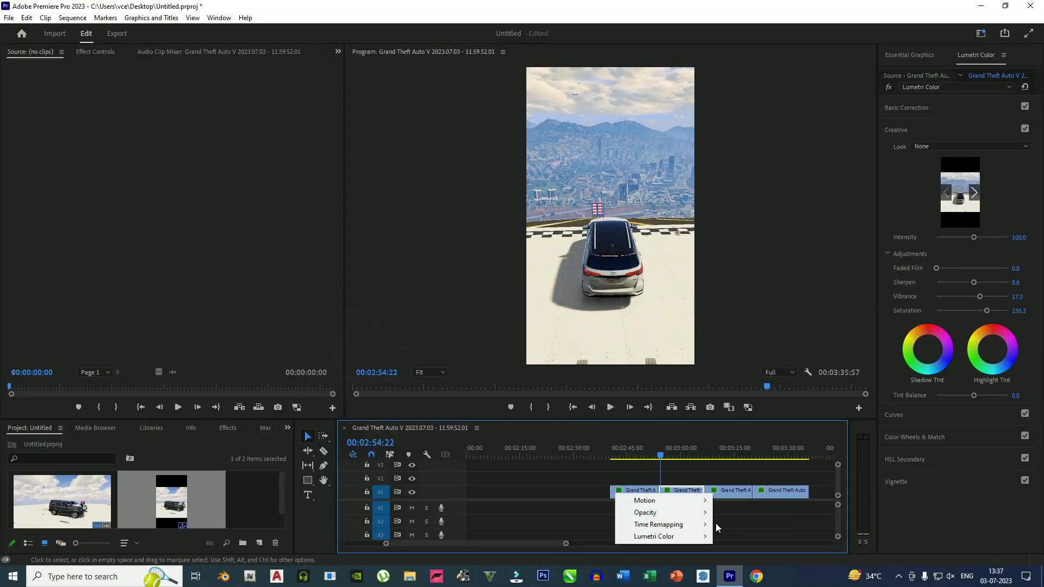
{"action": "left_click", "coordinate": [714, 523]}
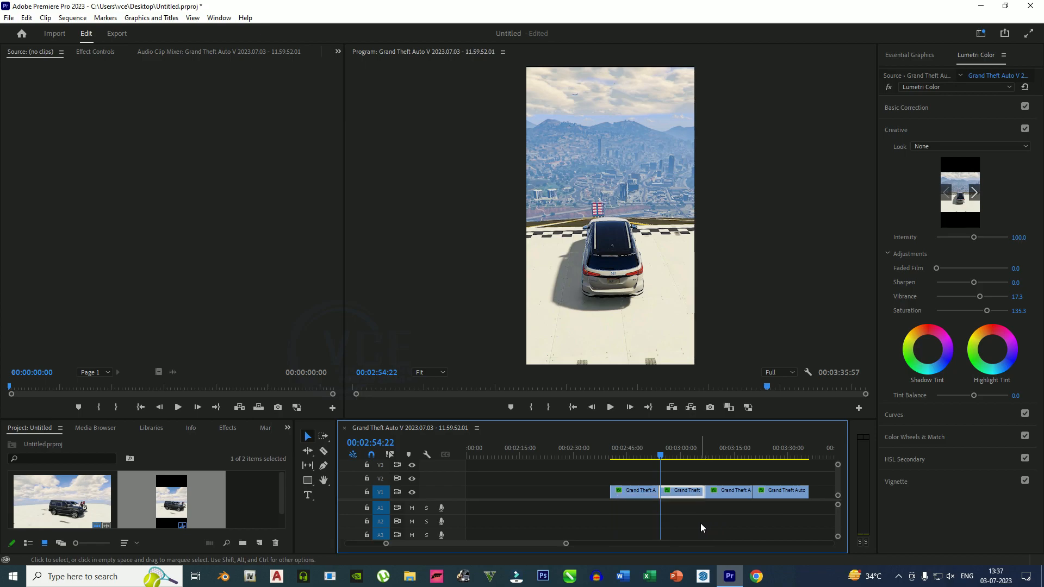
{"action": "right_click", "coordinate": [620, 491]}
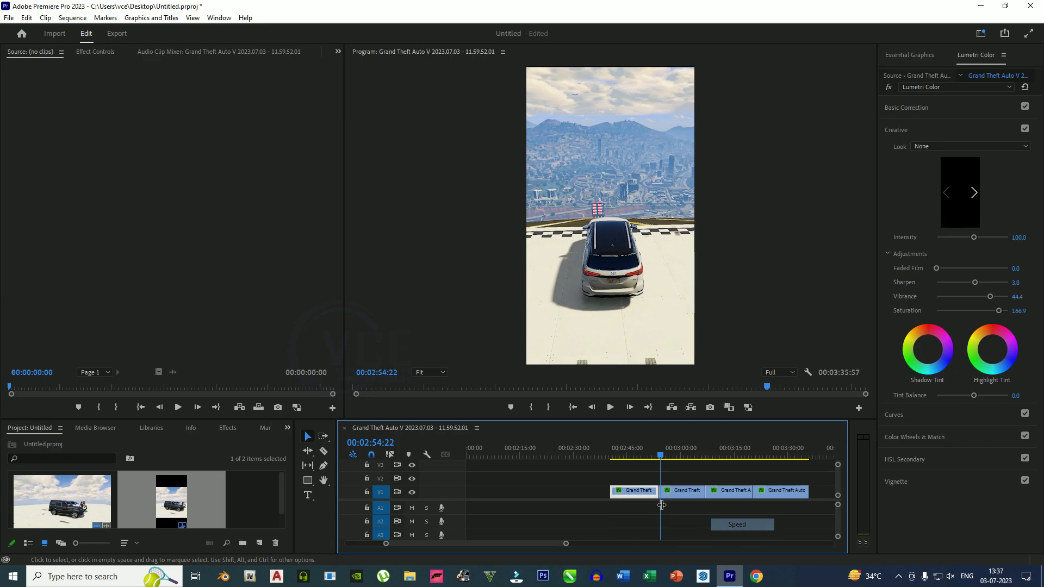
{"action": "double_click", "coordinate": [460, 490]}
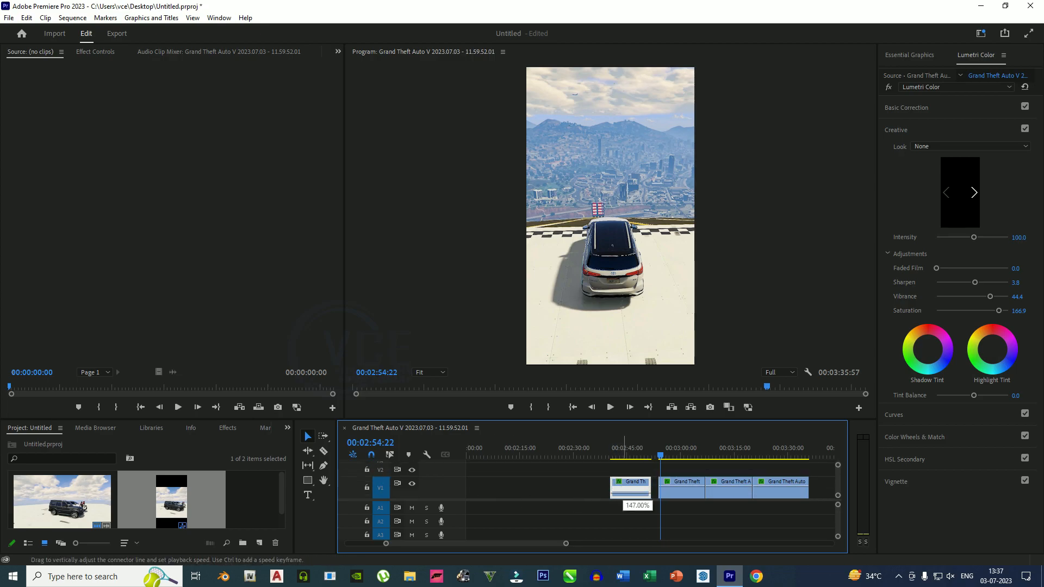
{"action": "left_click", "coordinate": [647, 491]}
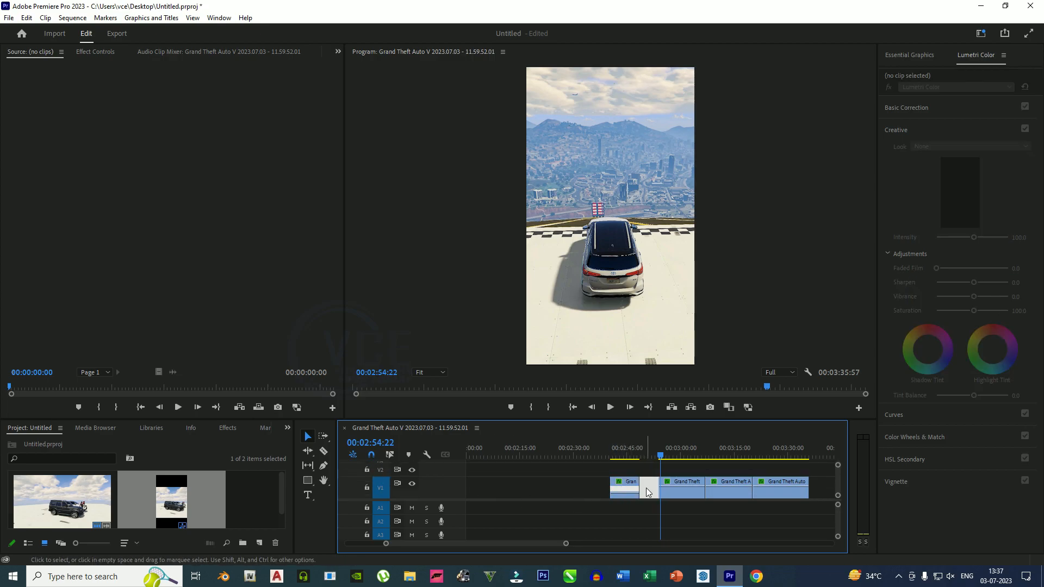
{"action": "key", "text": "Delete"}
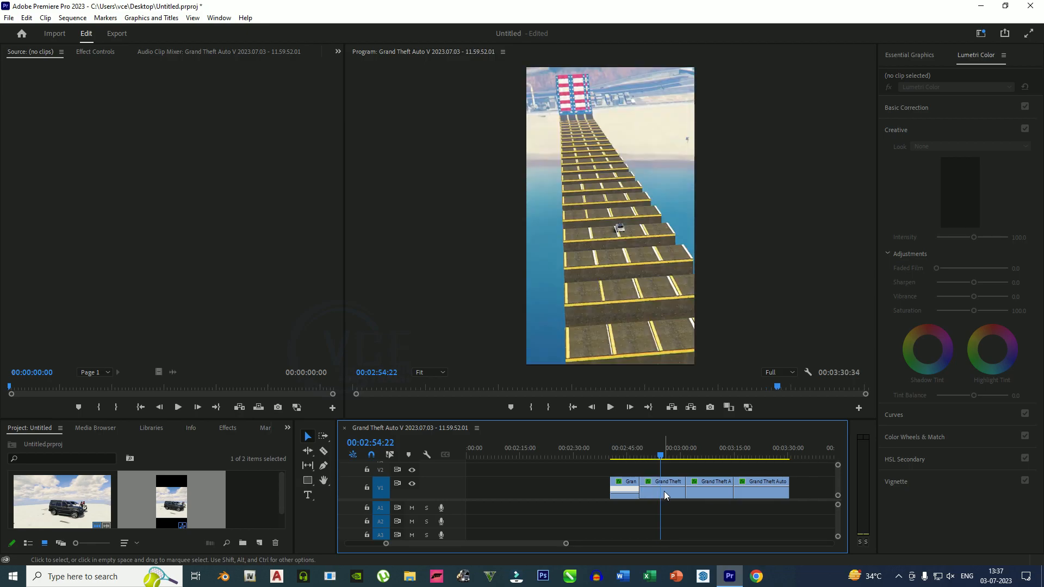
Speed up the third highlight clip with Time Remapping on an enlarged V1 track and close the gap after it
{"action": "left_click", "coordinate": [695, 482]}
{"action": "mouse_move", "coordinate": [718, 515]}
{"action": "left_click", "coordinate": [810, 515]}
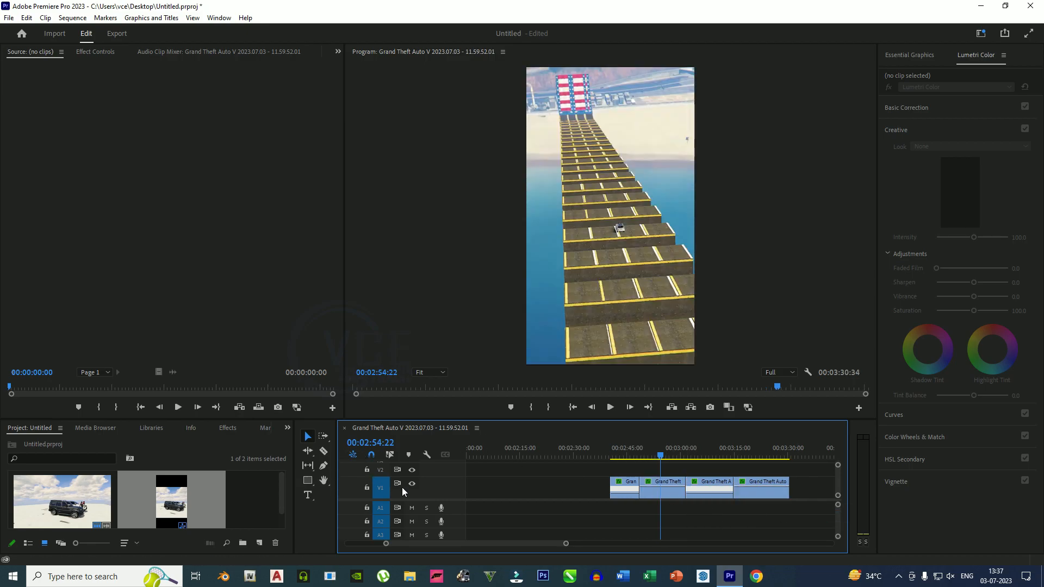
{"action": "left_click_drag", "start_coordinate": [442, 476], "coordinate": [449, 468]}
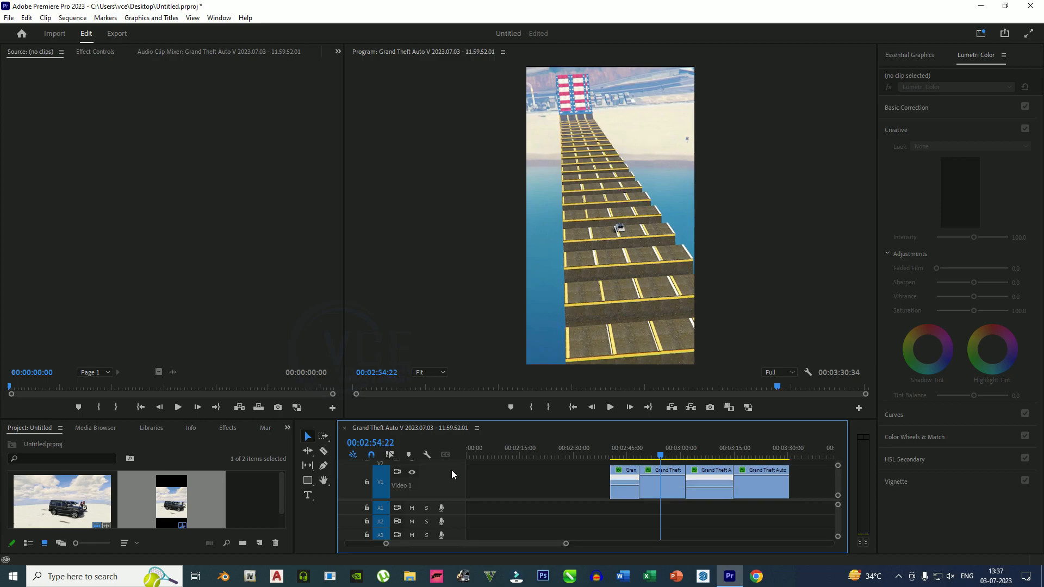
{"action": "left_click_drag", "start_coordinate": [698, 494], "coordinate": [698, 495]}
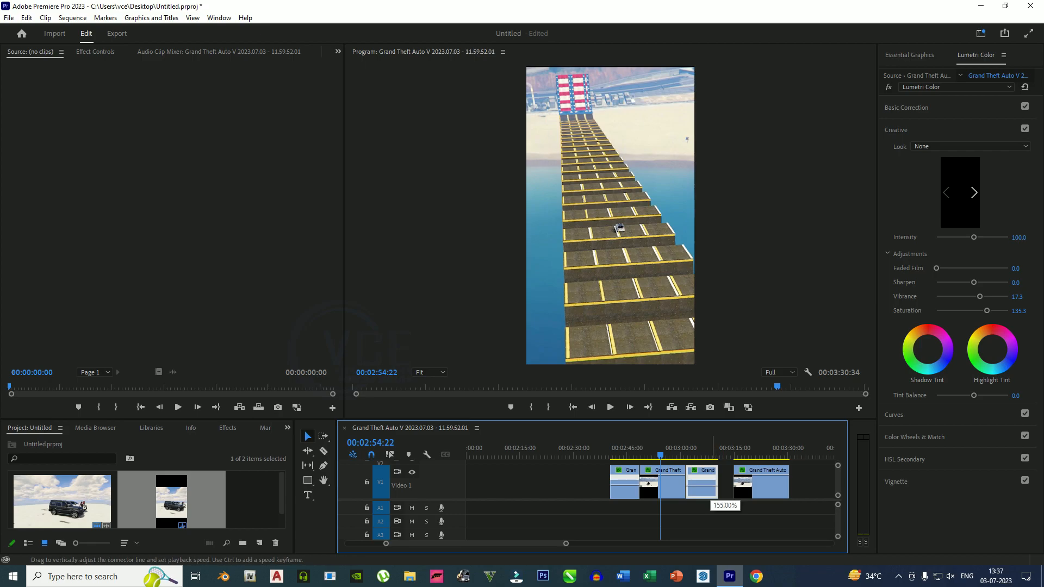
{"action": "left_click", "coordinate": [717, 483]}
{"action": "key", "text": "Delete"}
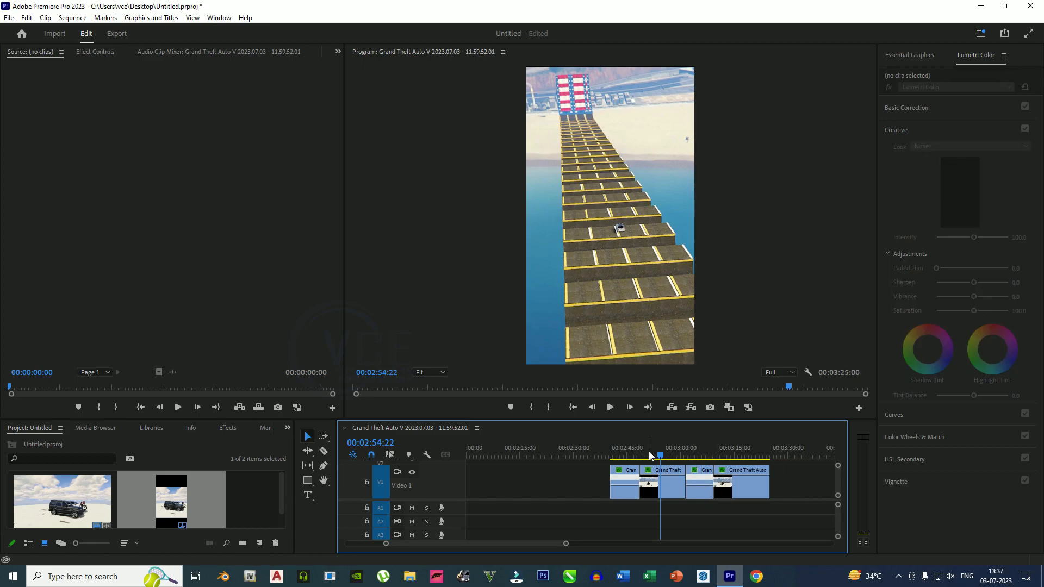
Play the joined highlights and remove the small gap after the third highlight clip
{"action": "key", "text": "space"}
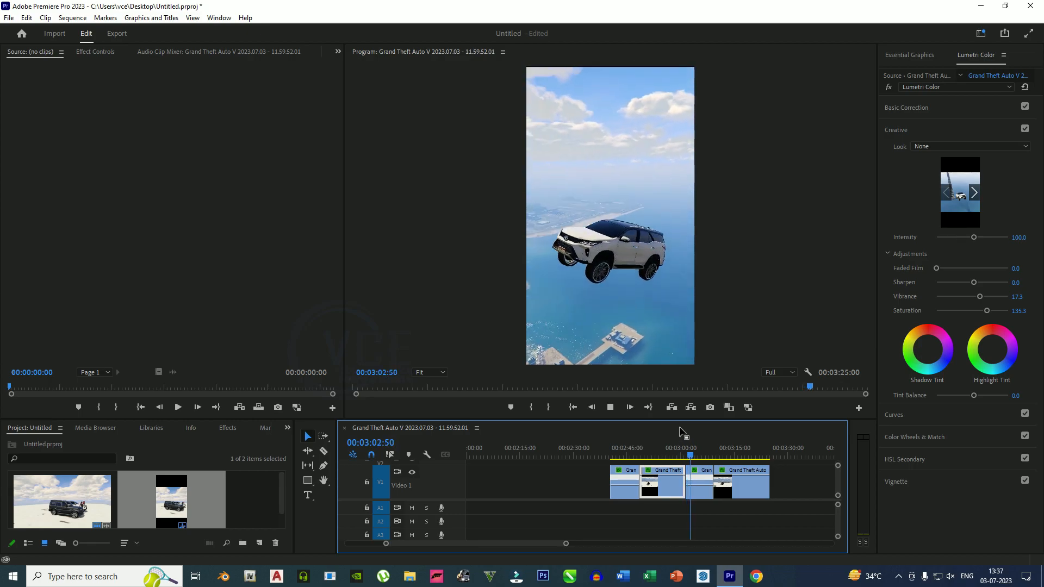
{"action": "left_click", "coordinate": [713, 486]}
{"action": "key", "text": "Delete"}
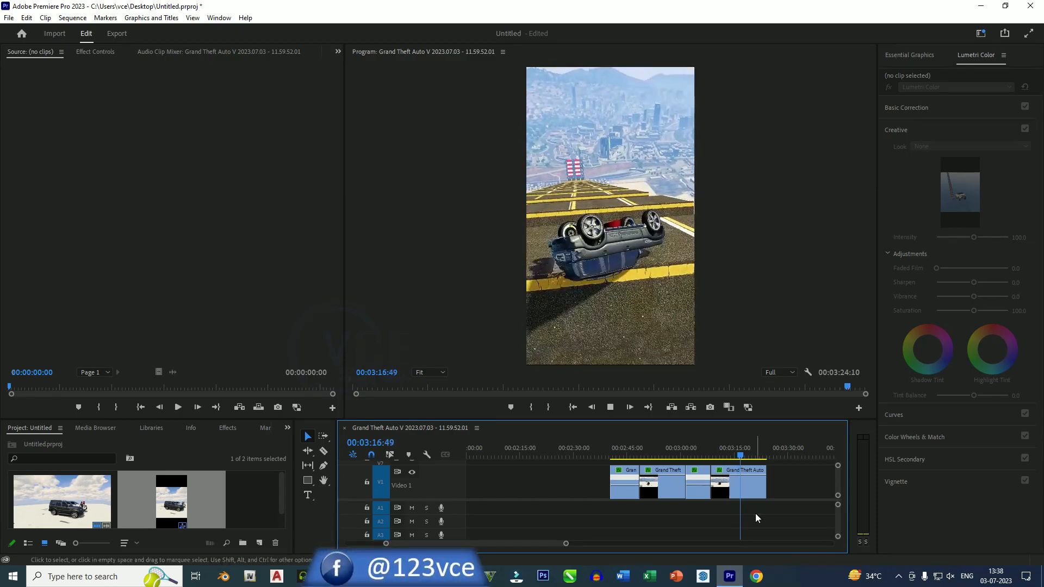
Review the long first clip between about 00:00:37 and 00:01:10 for a usable scene with the parked cars
{"action": "left_click_drag", "start_coordinate": [566, 544], "coordinate": [651, 563]}
{"action": "left_click_drag", "start_coordinate": [555, 457], "coordinate": [523, 458]}
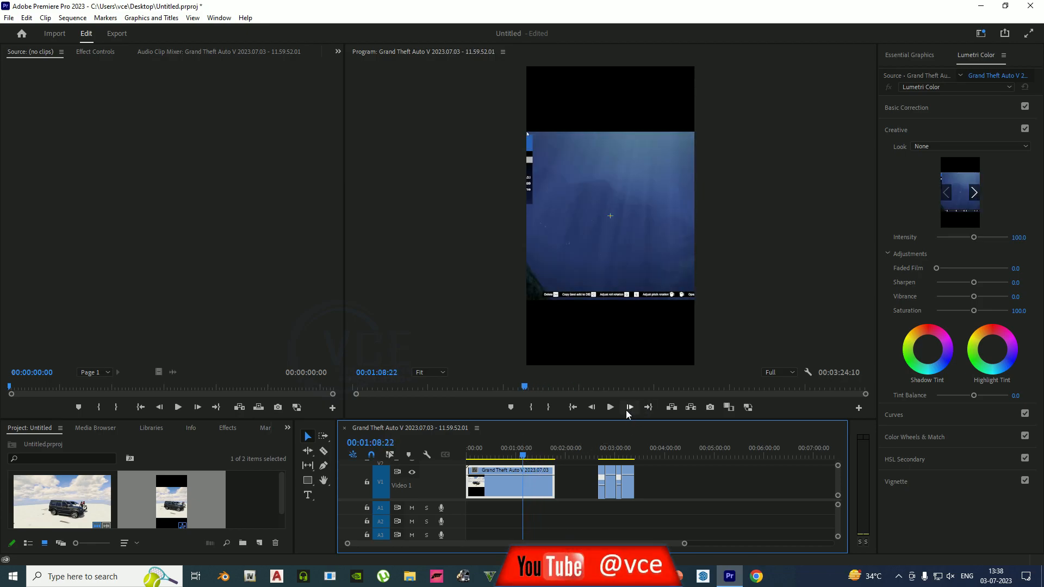
{"action": "left_click", "coordinate": [612, 408]}
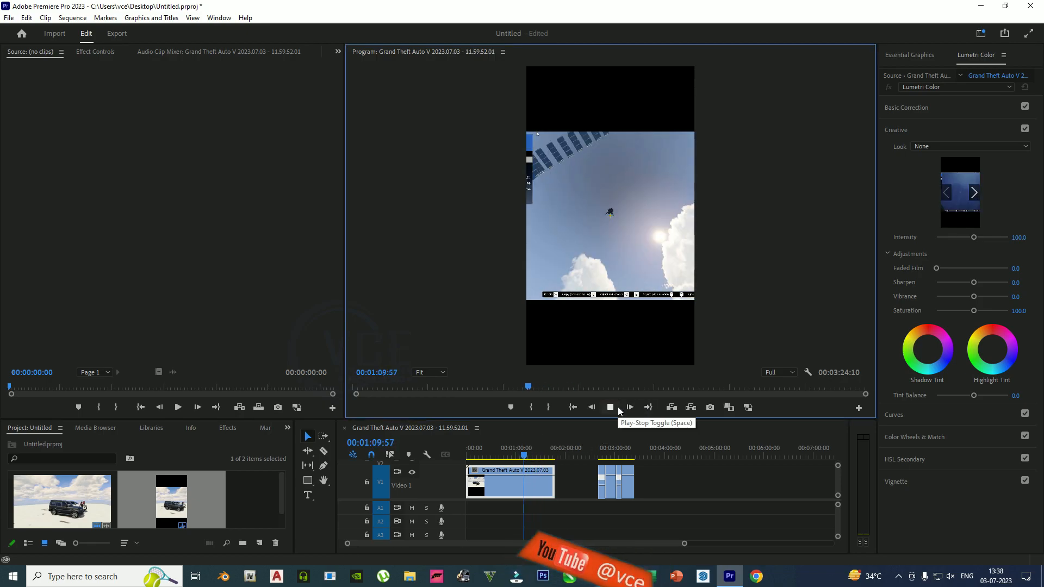
{"action": "left_click", "coordinate": [531, 458]}
{"action": "left_click_drag", "start_coordinate": [530, 458], "coordinate": [495, 452]}
{"action": "left_click", "coordinate": [610, 408]}
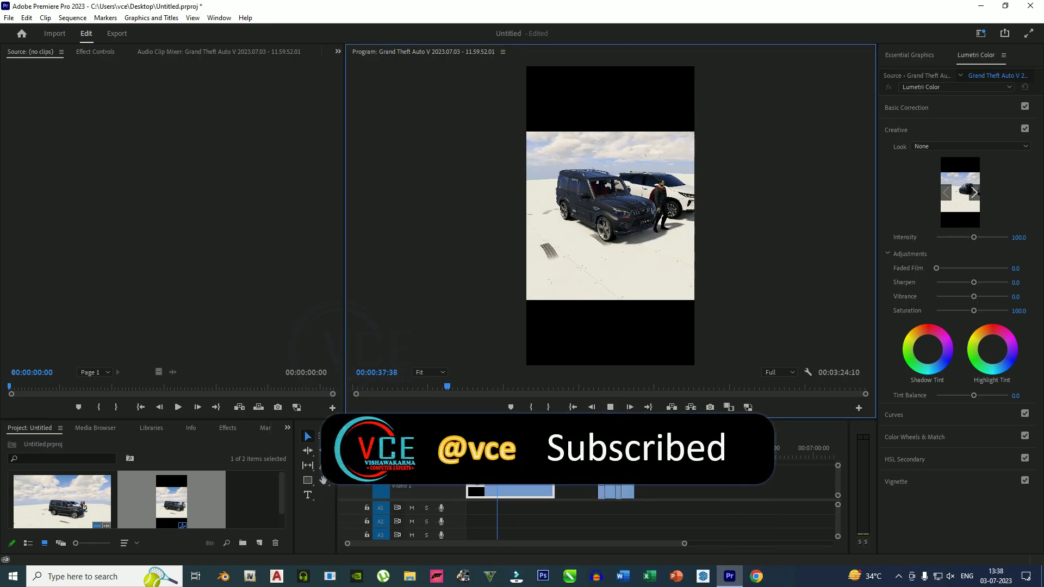
{"action": "left_click", "coordinate": [609, 408]}
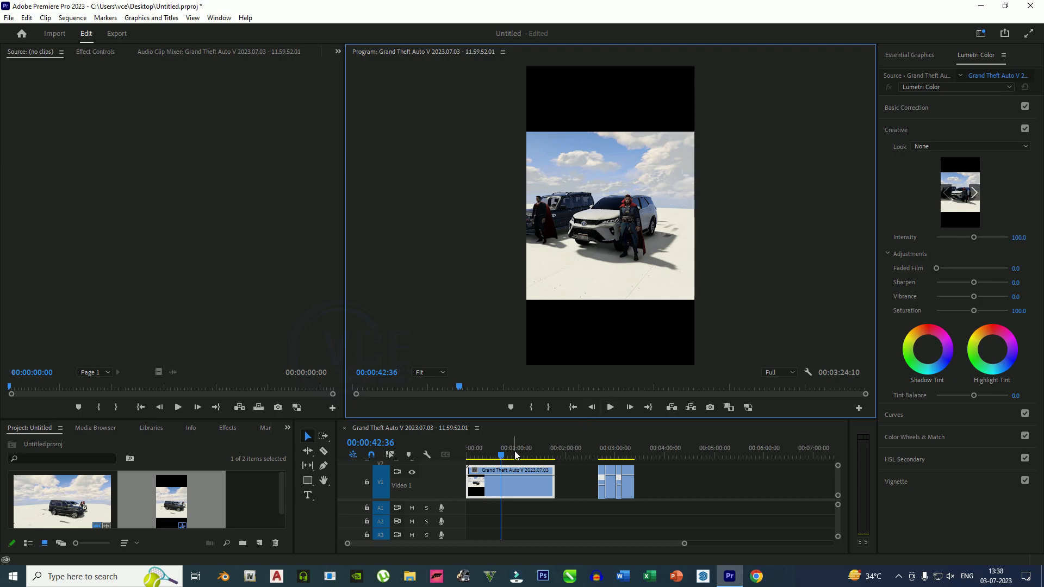
Step back frame by frame through the parked cars scene and split the long first clip at about 00:00:43
{"action": "left_click", "coordinate": [510, 457]}
{"action": "left_click_drag", "start_coordinate": [510, 459], "coordinate": [503, 459]}
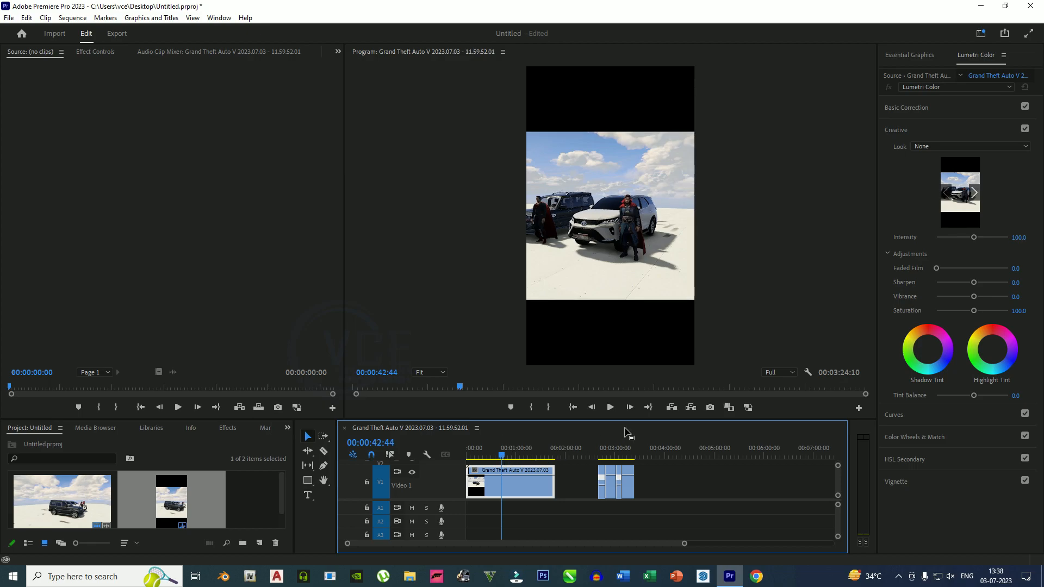
{"action": "left_click", "coordinate": [597, 414]}
{"action": "left_click", "coordinate": [596, 412]}
{"action": "left_click", "coordinate": [596, 412]}
{"action": "left_click", "coordinate": [596, 412]}
{"action": "left_click", "coordinate": [596, 412]}
{"action": "left_click", "coordinate": [596, 412]}
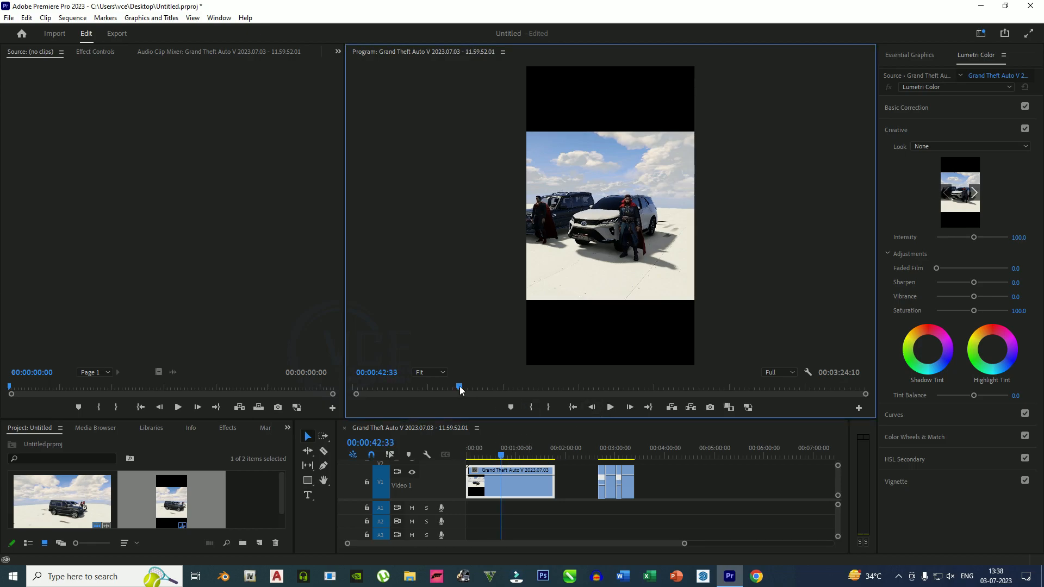
{"action": "left_click", "coordinate": [607, 407]}
{"action": "left_click", "coordinate": [496, 453]}
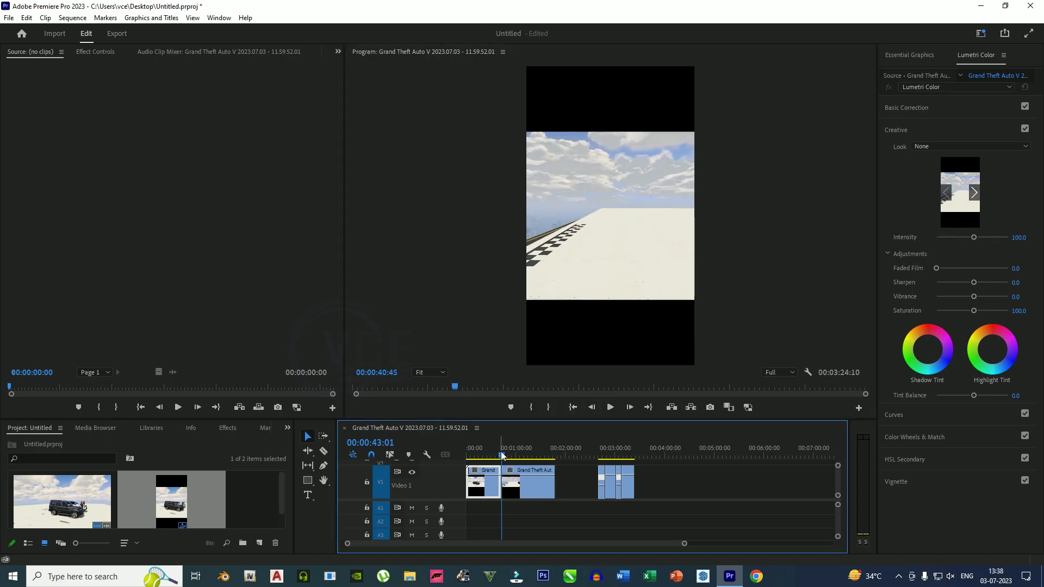
Play the parked cars scene, step back frame by frame and split the long first clip at 00:00:40:45
{"action": "left_click", "coordinate": [614, 409]}
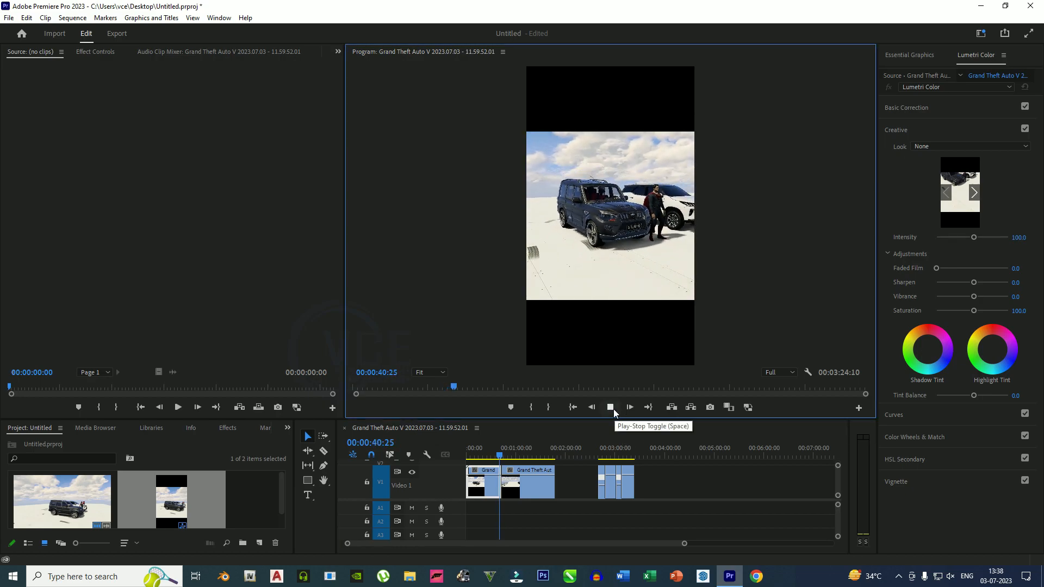
{"action": "left_click", "coordinate": [613, 409]}
{"action": "left_click", "coordinate": [593, 409]}
{"action": "left_click", "coordinate": [592, 409]}
{"action": "left_click", "coordinate": [593, 409]}
{"action": "left_click", "coordinate": [592, 409]}
{"action": "left_click", "coordinate": [592, 408]}
{"action": "left_click", "coordinate": [592, 409]}
{"action": "left_click", "coordinate": [593, 409]}
Delete the long clip parts before and after the short parked cars scene
{"action": "left_click", "coordinate": [479, 483]}
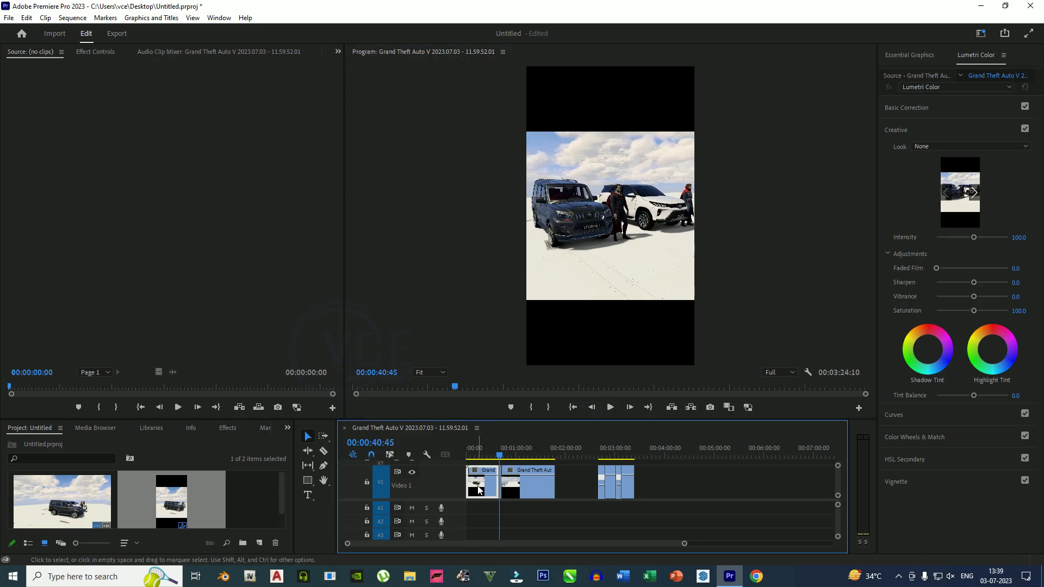
{"action": "key", "text": "Delete"}
{"action": "left_click", "coordinate": [520, 480]}
{"action": "key", "text": "Delete"}
Scale the parked cars clip up to fill the vertical frame's height and shift it sideways to frame the car and the character
{"action": "left_click", "coordinate": [622, 242]}
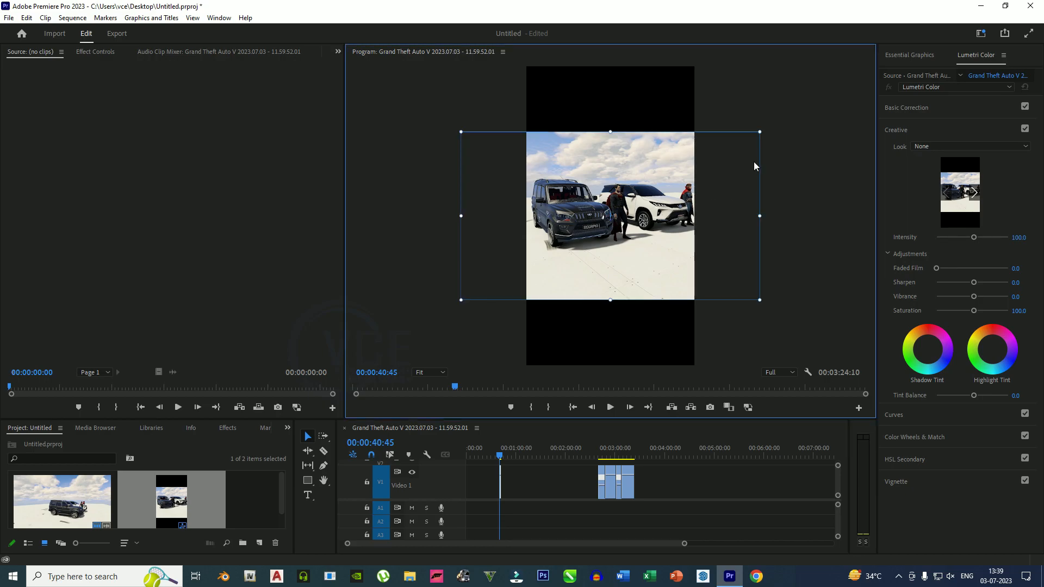
{"action": "left_click_drag", "start_coordinate": [759, 134], "coordinate": [809, 67]}
{"action": "left_click_drag", "start_coordinate": [629, 189], "coordinate": [658, 189]}
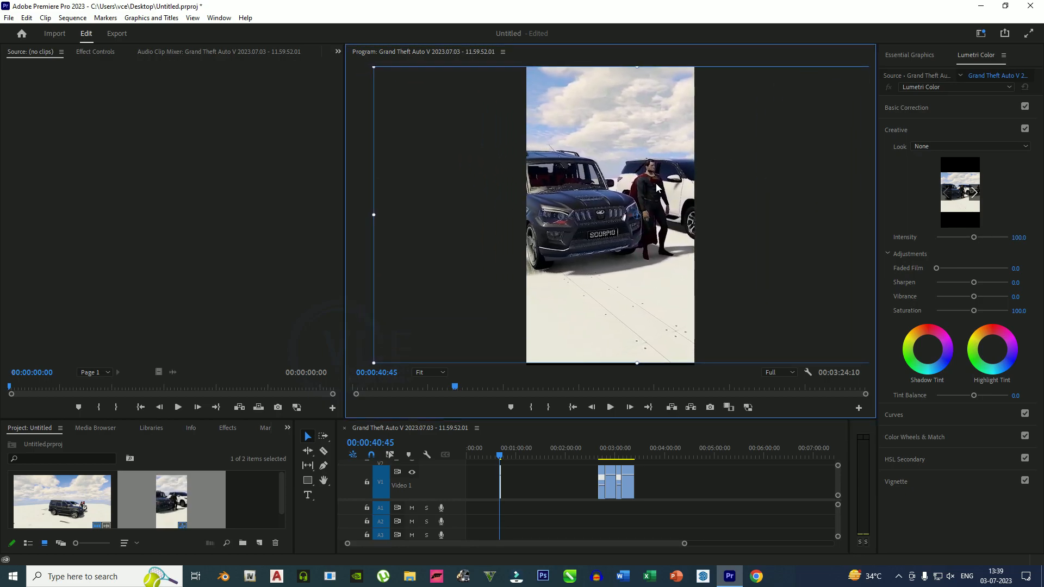
Preview the short parked cars clip and join it with the other highlights at the start of the timeline without gaps
{"action": "left_click_drag", "start_coordinate": [686, 547], "coordinate": [515, 545]}
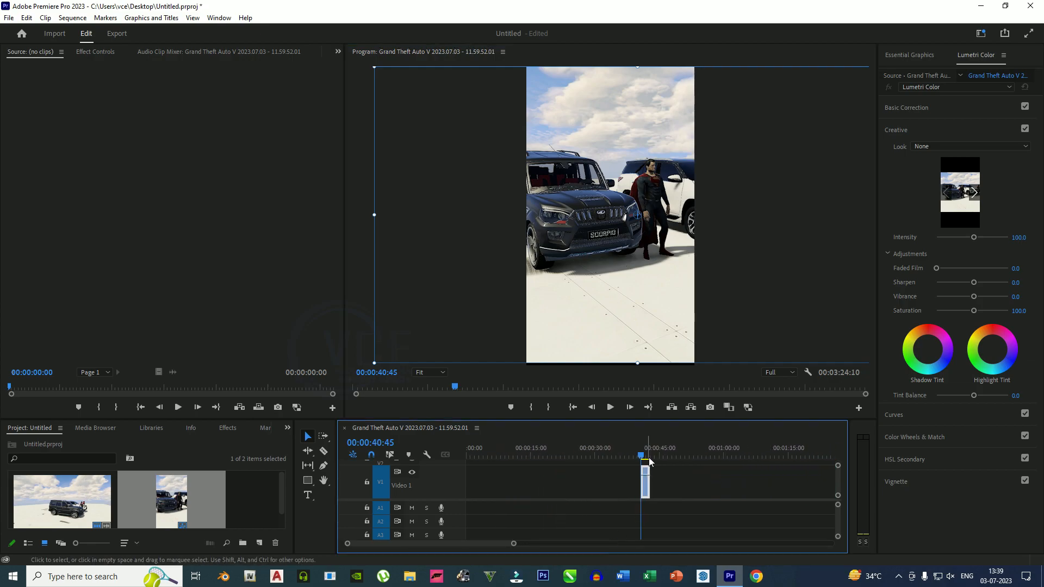
{"action": "left_click", "coordinate": [608, 408]}
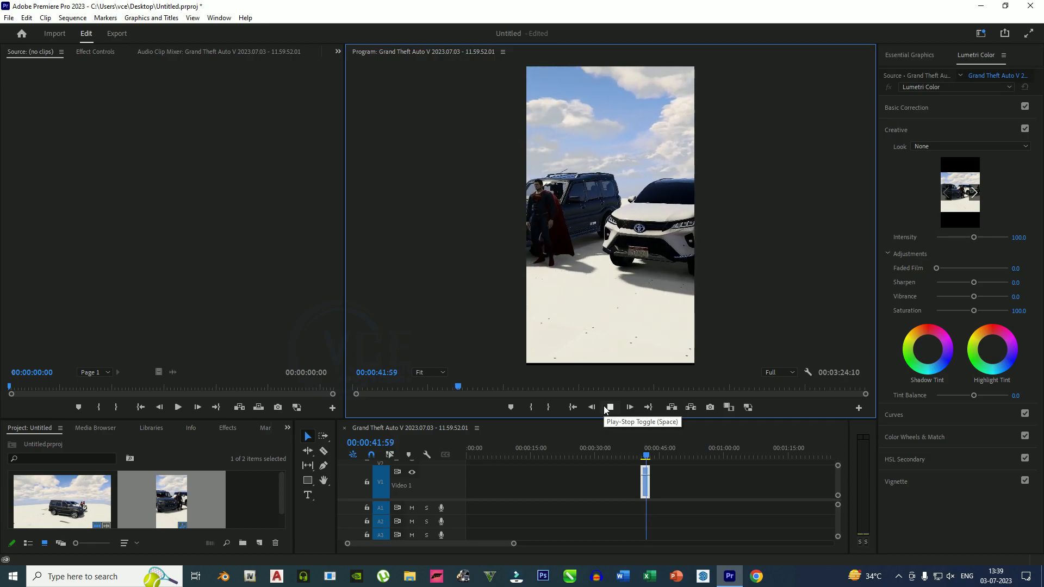
{"action": "left_click", "coordinate": [608, 408]}
{"action": "left_click", "coordinate": [571, 478]}
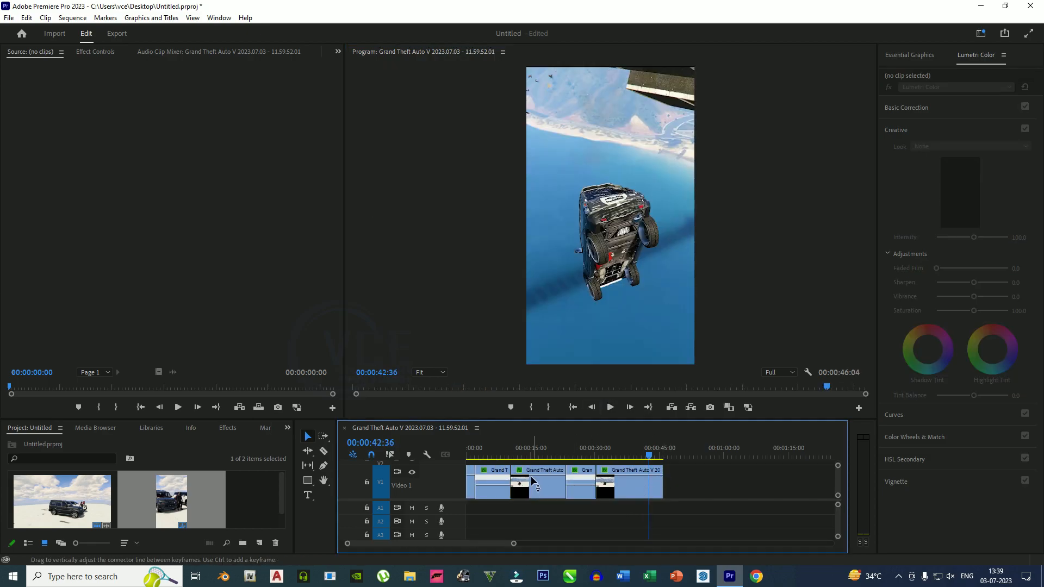
Boost the opening parked cars clip in Lumetri Color with Sharpen about 11, Vibrance 24.8 and Saturation 153.4
{"action": "left_click", "coordinate": [471, 455]}
{"action": "left_click_drag", "start_coordinate": [974, 282], "coordinate": [980, 299]}
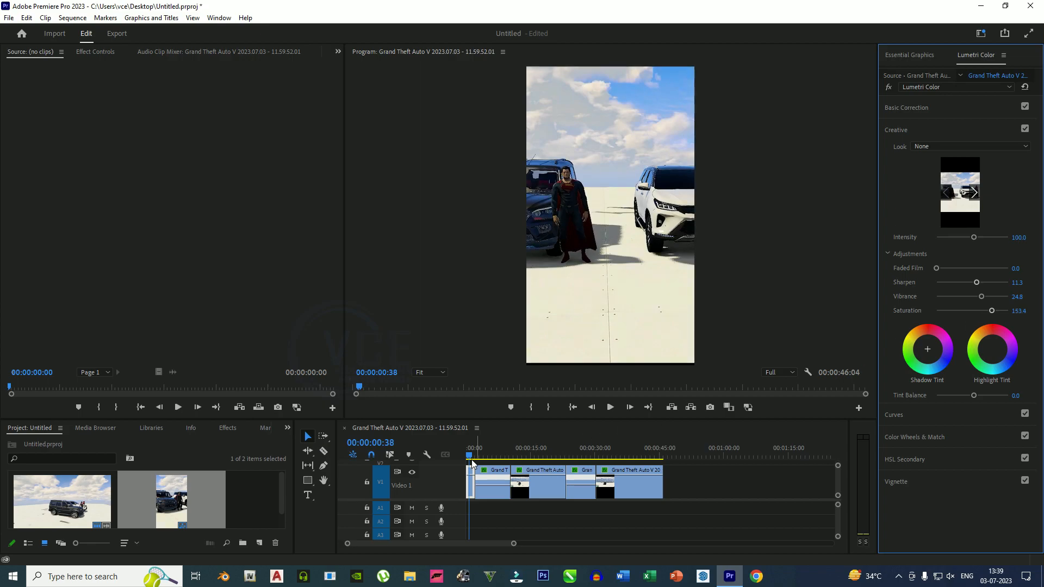
Play the joined short from the start through its last clip to check the cuts, framing and colours
{"action": "left_click_drag", "start_coordinate": [471, 459], "coordinate": [328, 469]}
{"action": "left_click", "coordinate": [610, 407]}
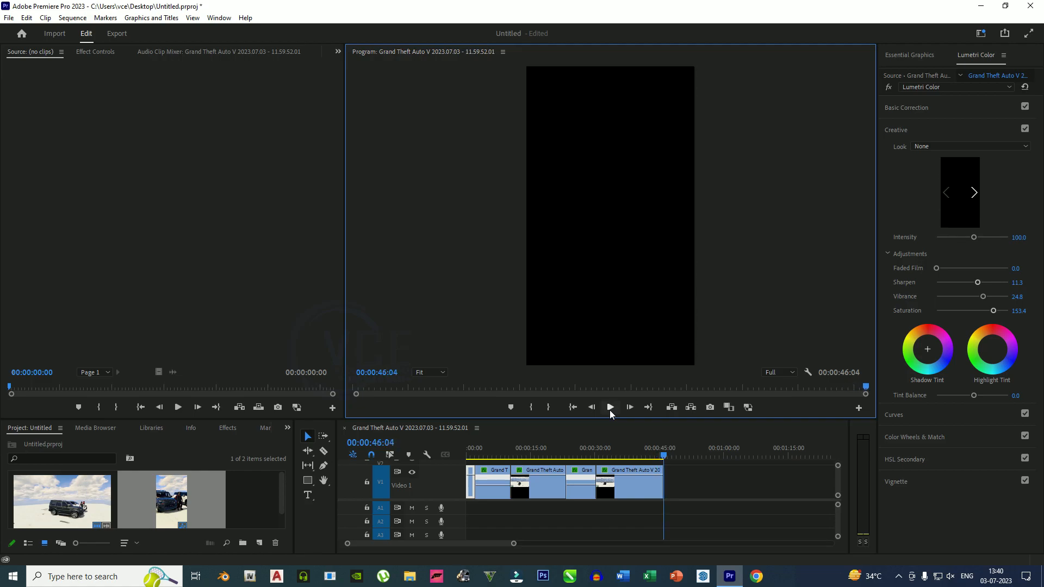
{"action": "left_click_drag", "start_coordinate": [666, 458], "coordinate": [441, 466]}
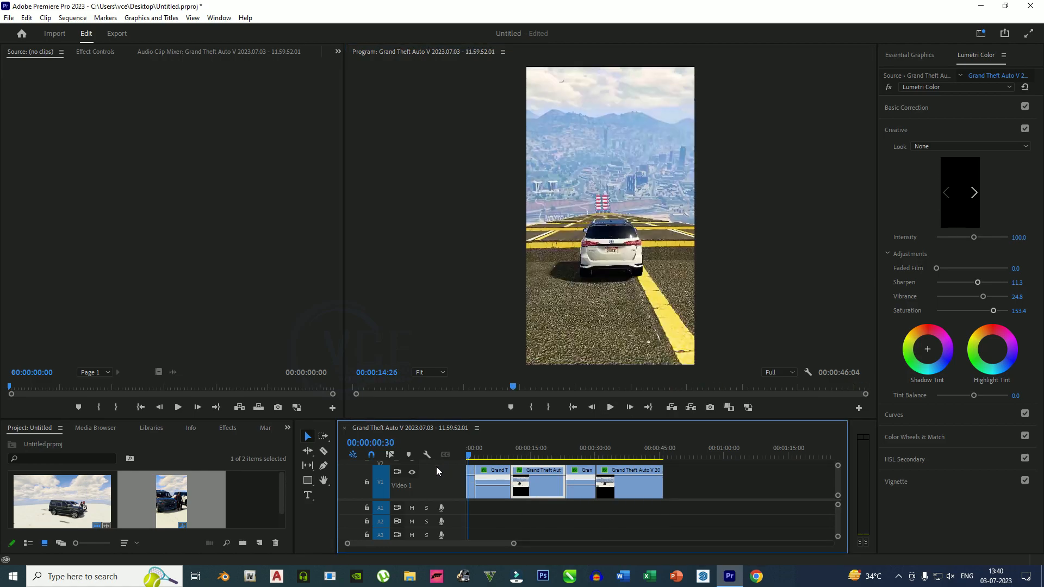
{"action": "left_click", "coordinate": [617, 413]}
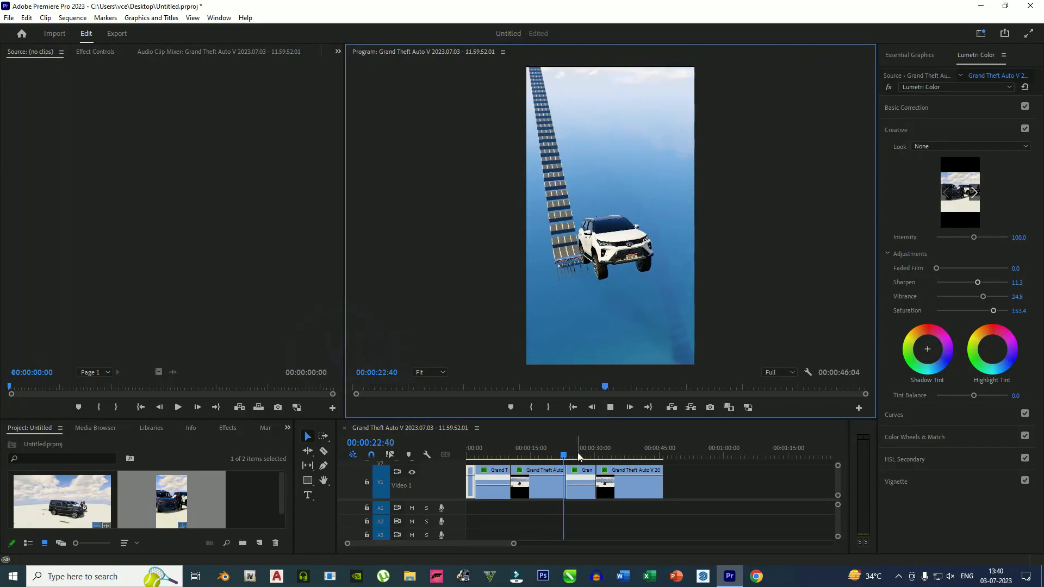
{"action": "left_click_drag", "start_coordinate": [567, 460], "coordinate": [639, 462]}
{"action": "left_click", "coordinate": [609, 411]}
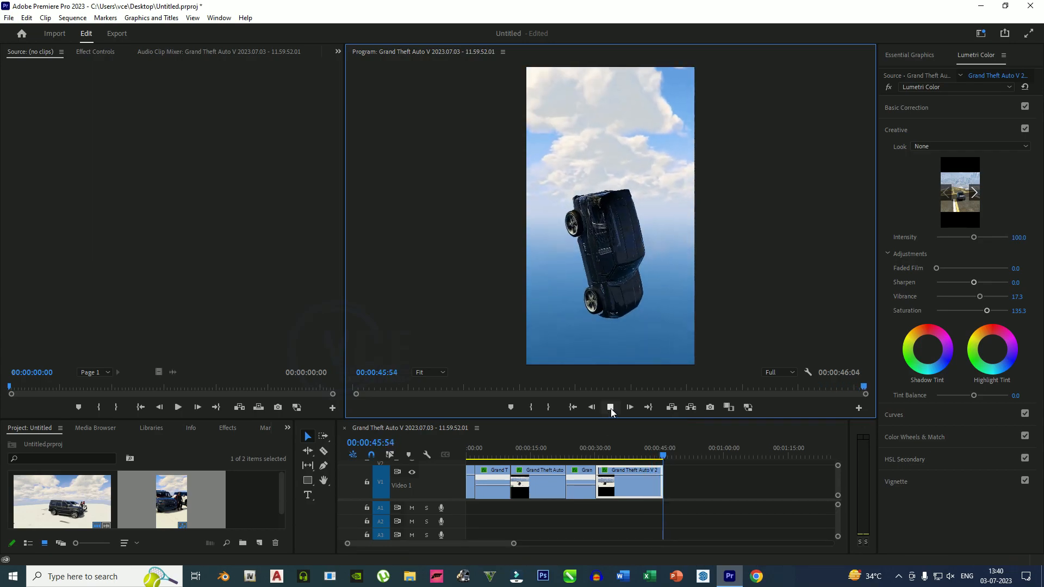
{"action": "left_click_drag", "start_coordinate": [668, 455], "coordinate": [428, 451]}
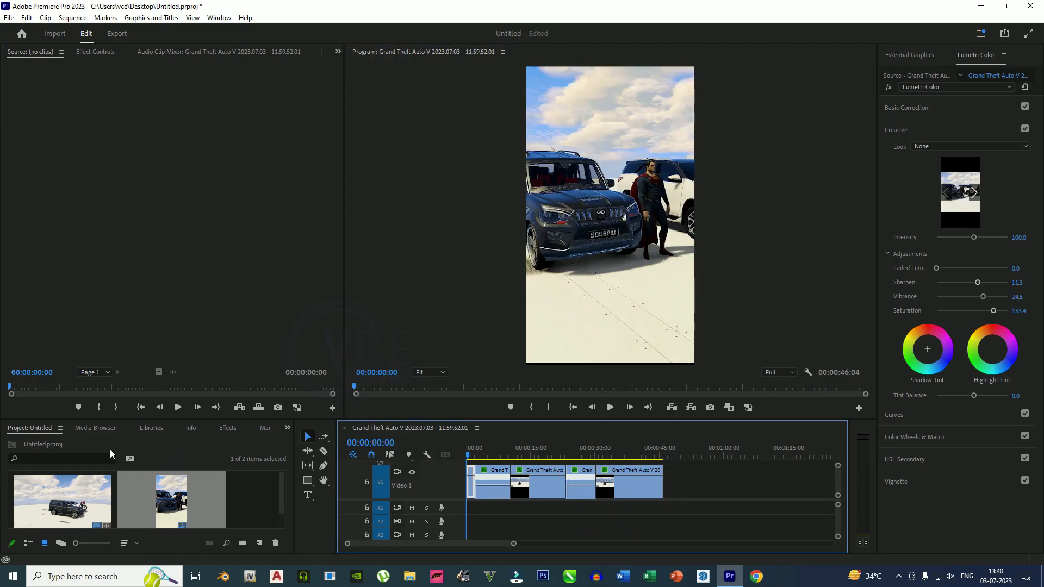
Export the whole sequence as an H.264 video with the target bitrate set to 40 Mbps
{"action": "left_click", "coordinate": [226, 429]}
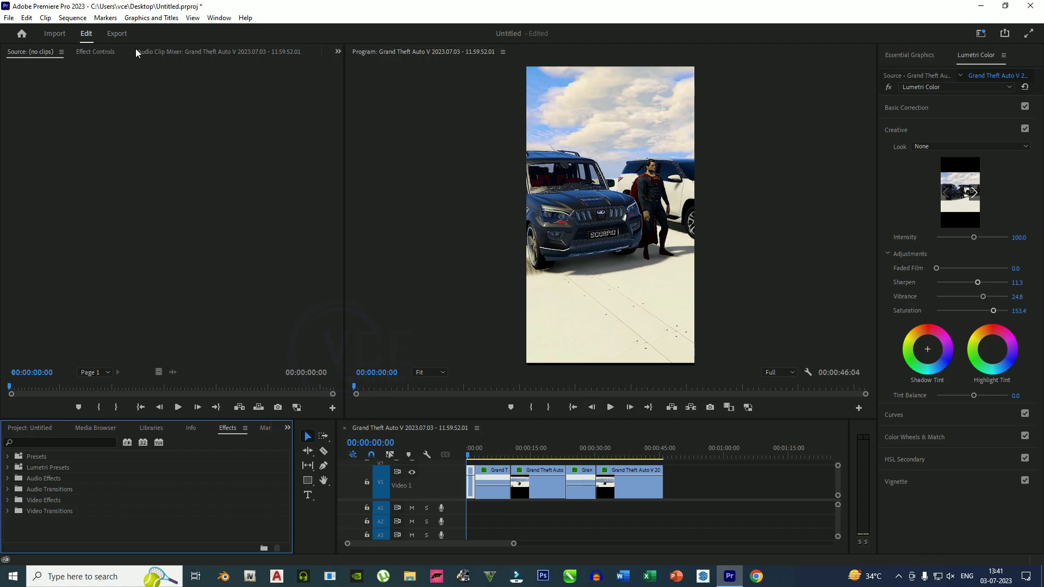
{"action": "left_click", "coordinate": [125, 35]}
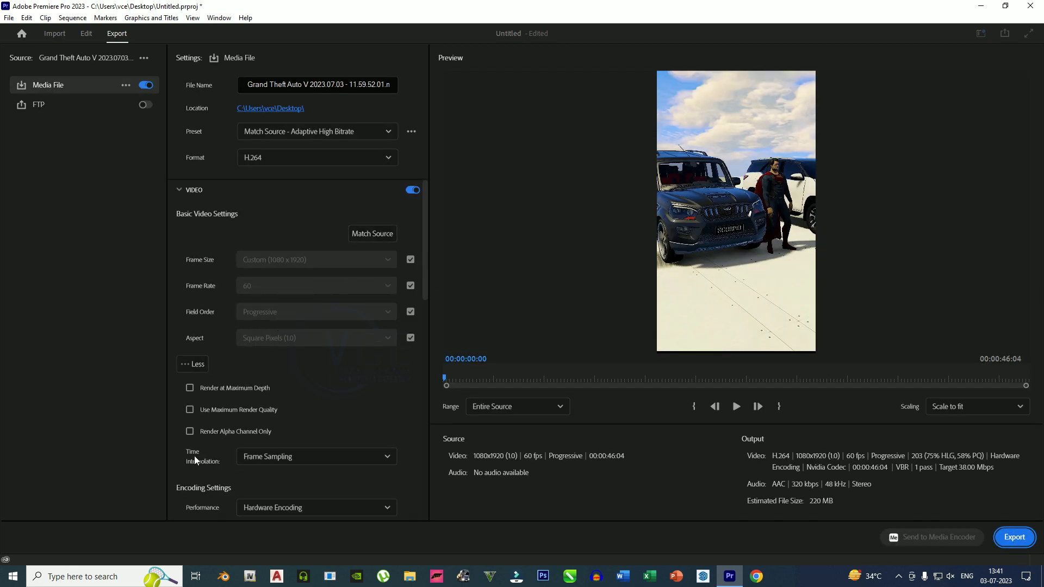
{"action": "scroll", "coordinate": [292, 440], "scroll_direction": "down", "scroll_amount": 5}
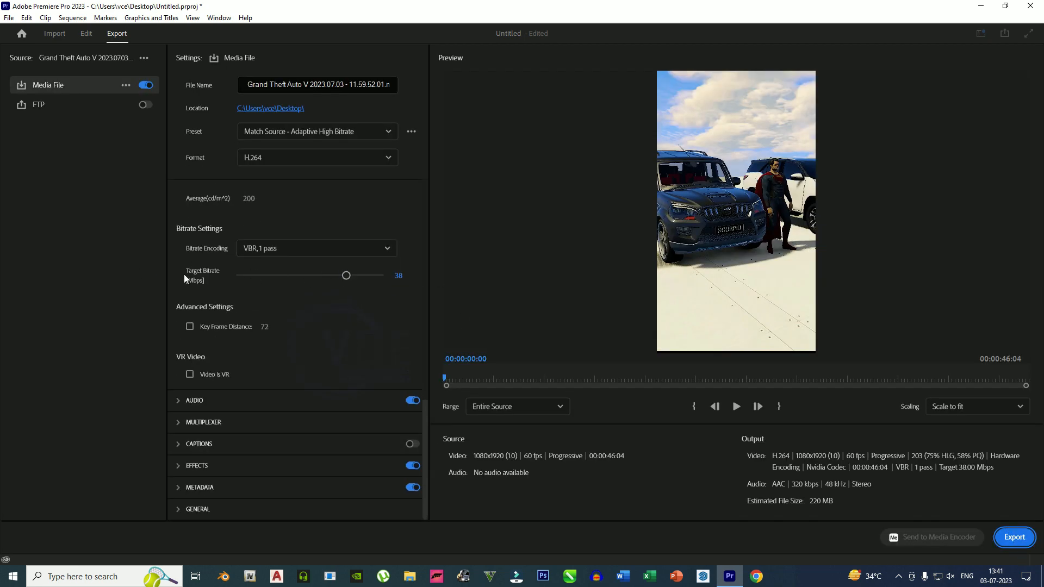
{"action": "left_click", "coordinate": [401, 274]}
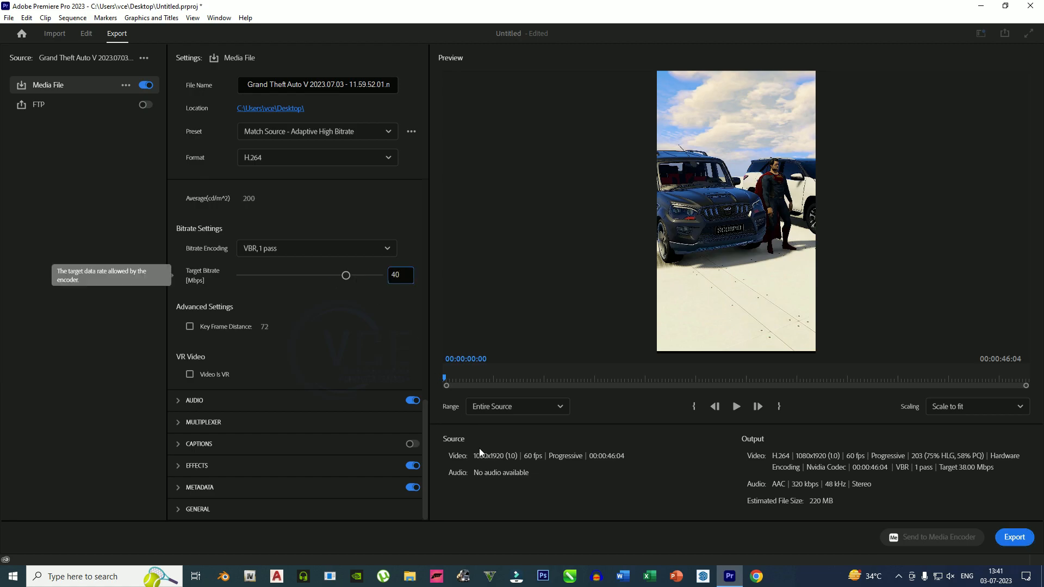
{"action": "key", "text": "Return"}
{"action": "left_click", "coordinate": [1013, 538]}
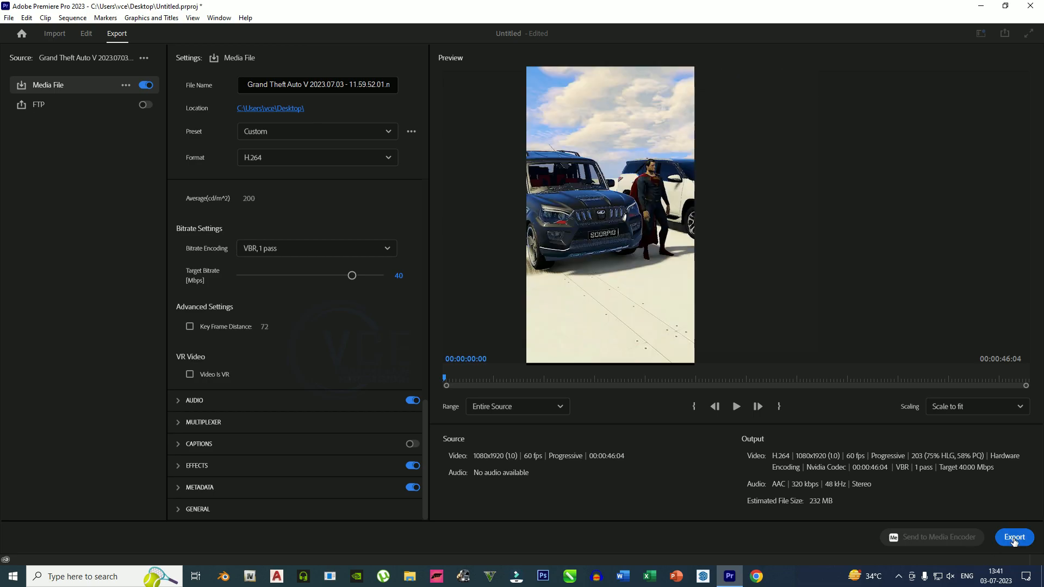